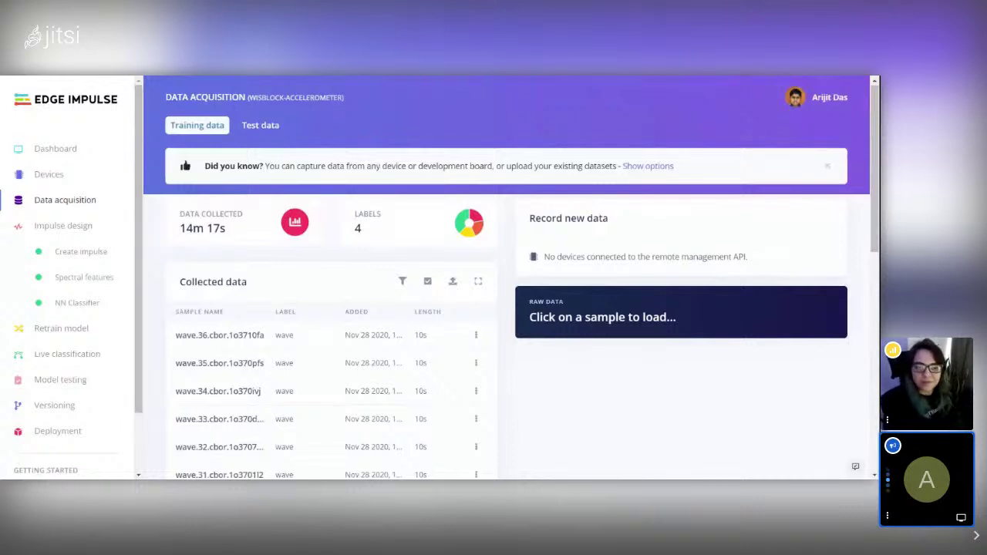
Load the raw accelerometer graph of the wave.36 sample in the training data.
drag(344, 97, 165, 97)
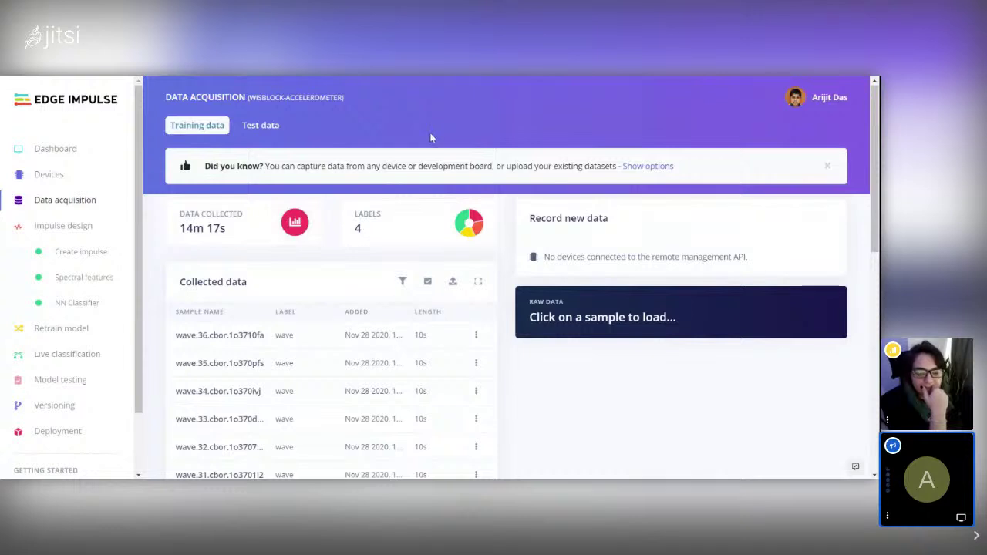
scroll(422, 142, down, 1)
mouse_move(460, 185)
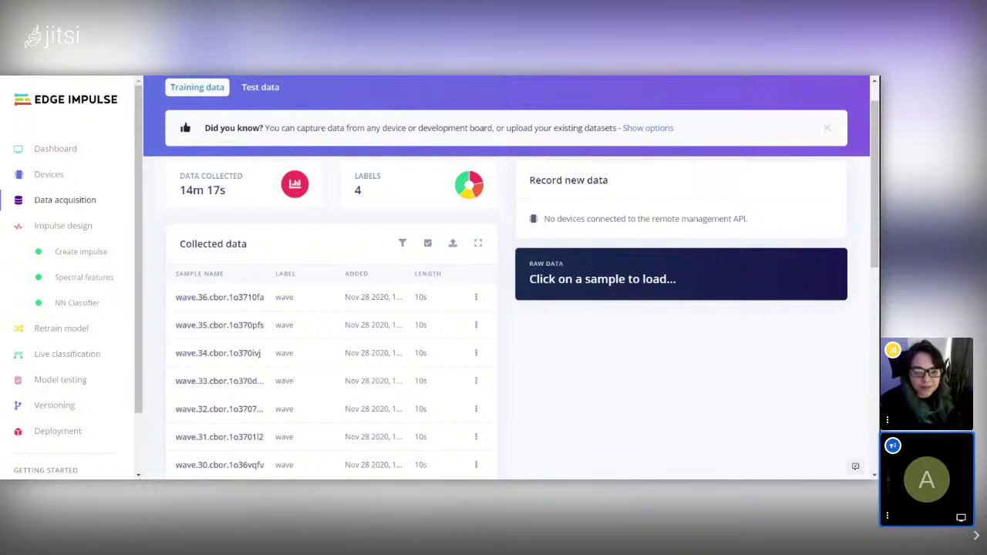
scroll(604, 386, down, 1)
click(220, 210)
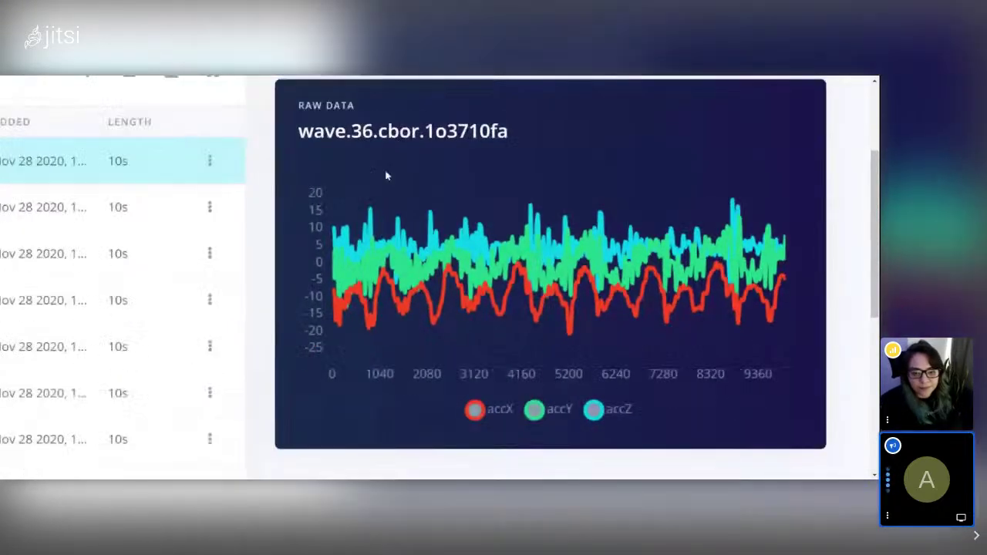
Go to page 3 of the collected training data and load the raw graph of the updown.22 sample.
scroll(304, 427, down, 2)
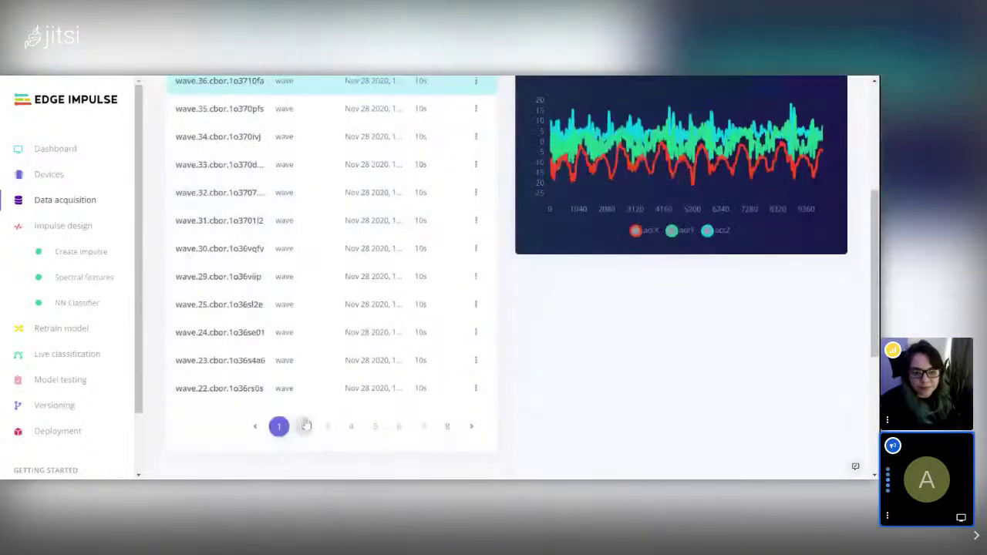
click(304, 427)
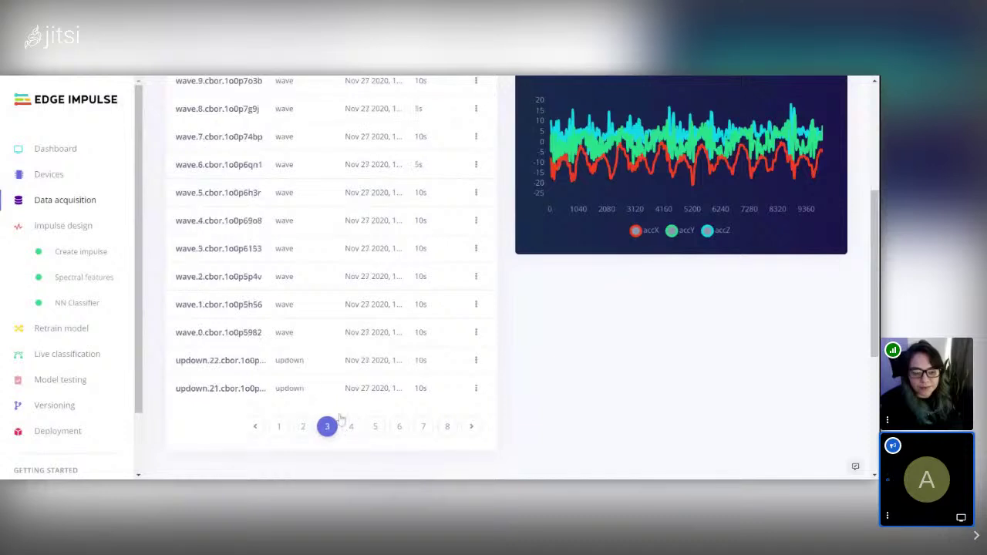
click(244, 370)
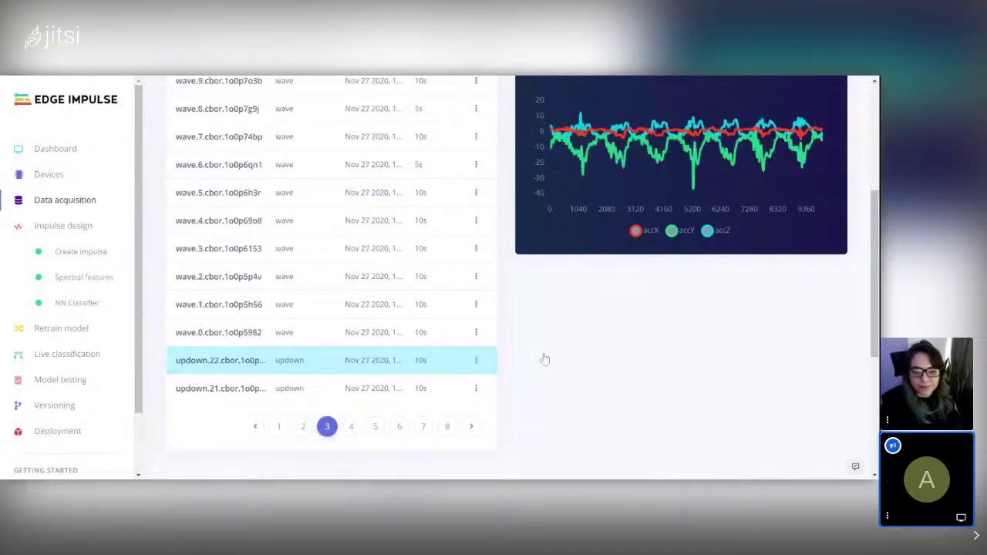
scroll(546, 205, up, 1)
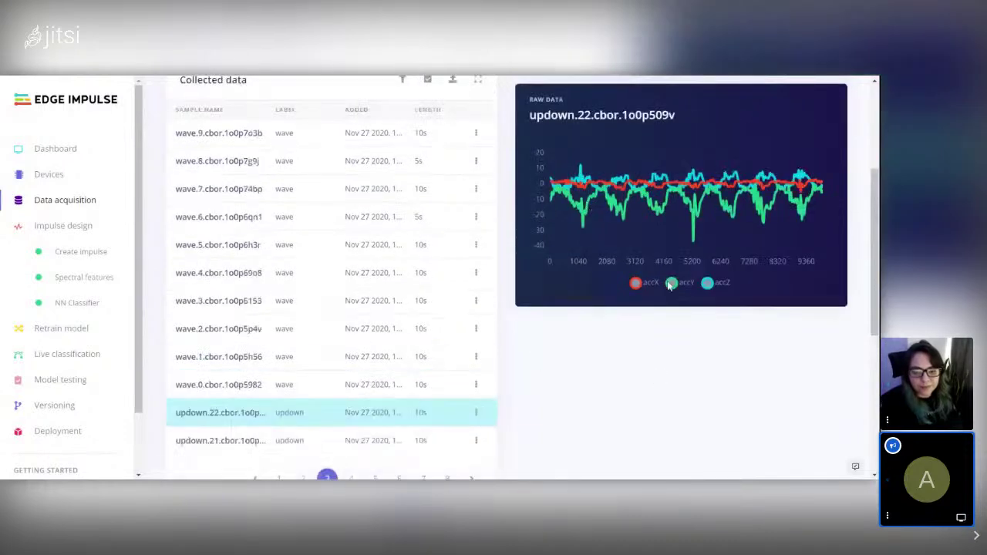
Go to page 5 of the collected training data and load the raw graph of the snake.17 sample.
scroll(596, 363, down, 2)
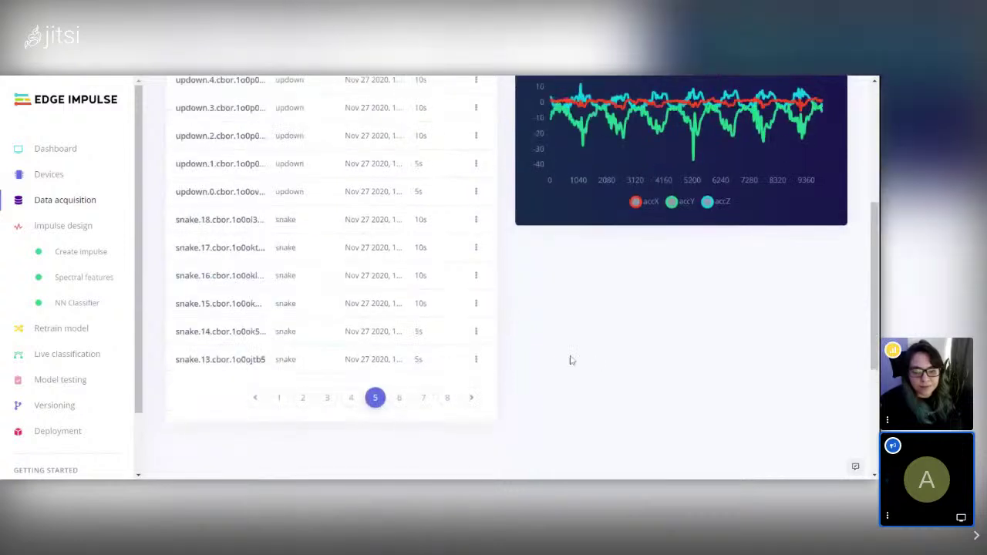
scroll(569, 357, up, 1)
click(255, 320)
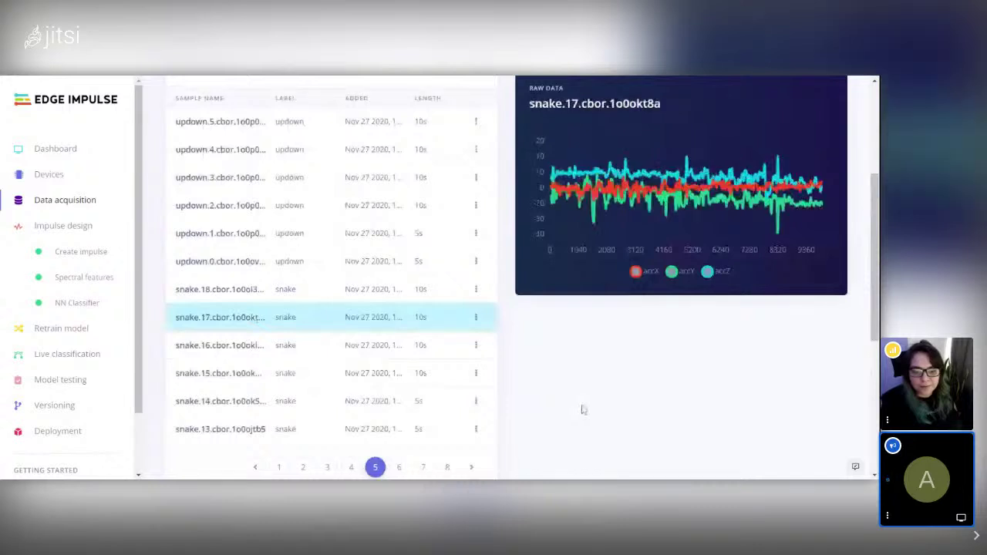
scroll(427, 136, up, 3)
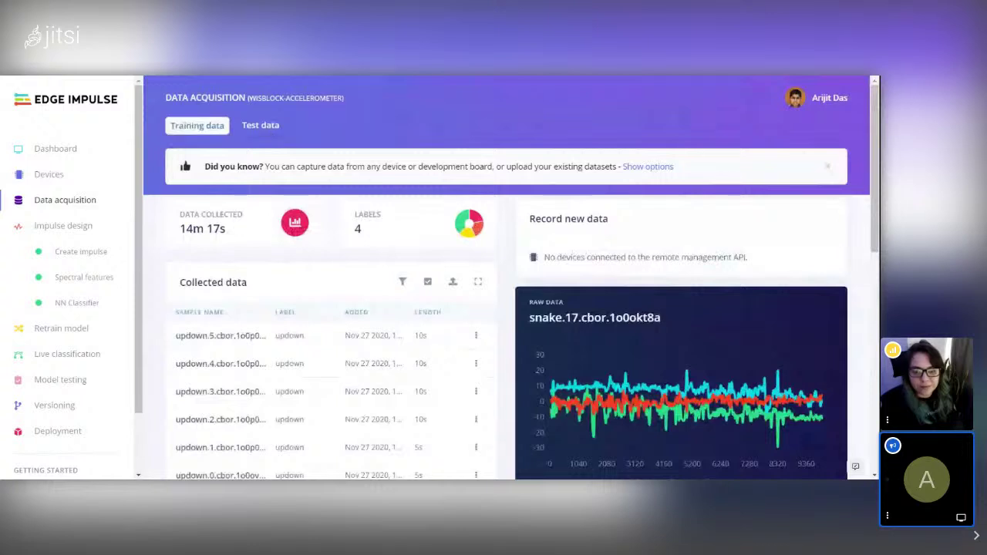
Look through the samples in the test data set and return to the training data.
click(270, 135)
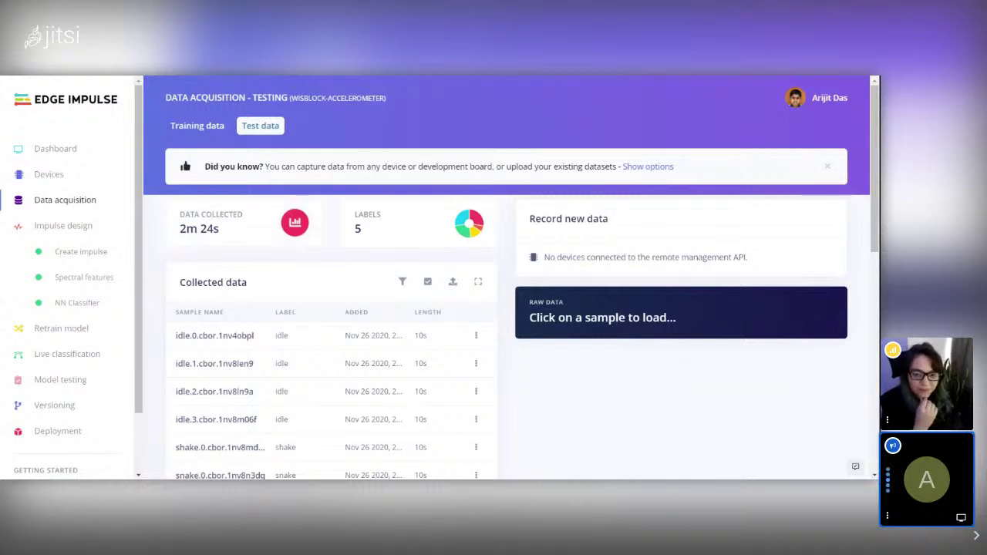
scroll(505, 308, down, 3)
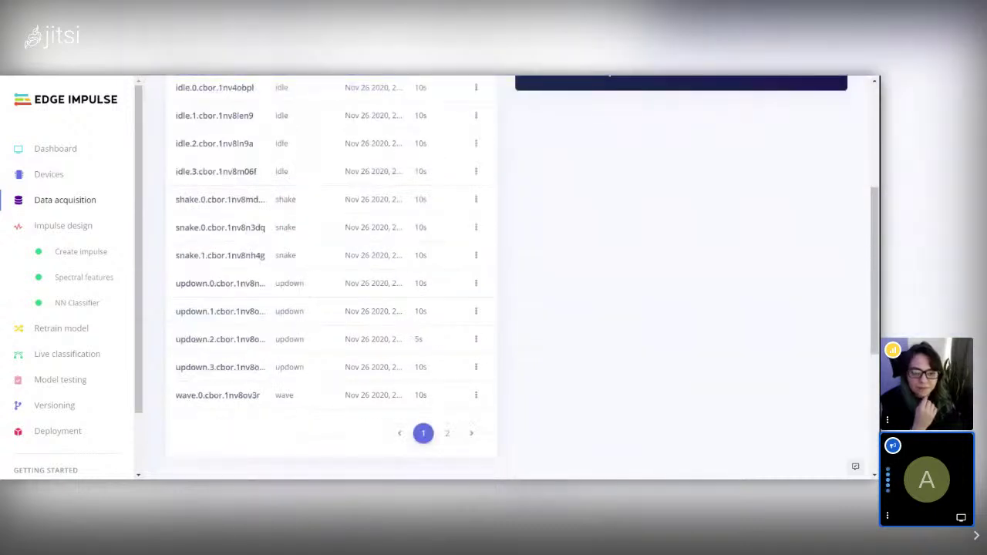
scroll(505, 308, up, 4)
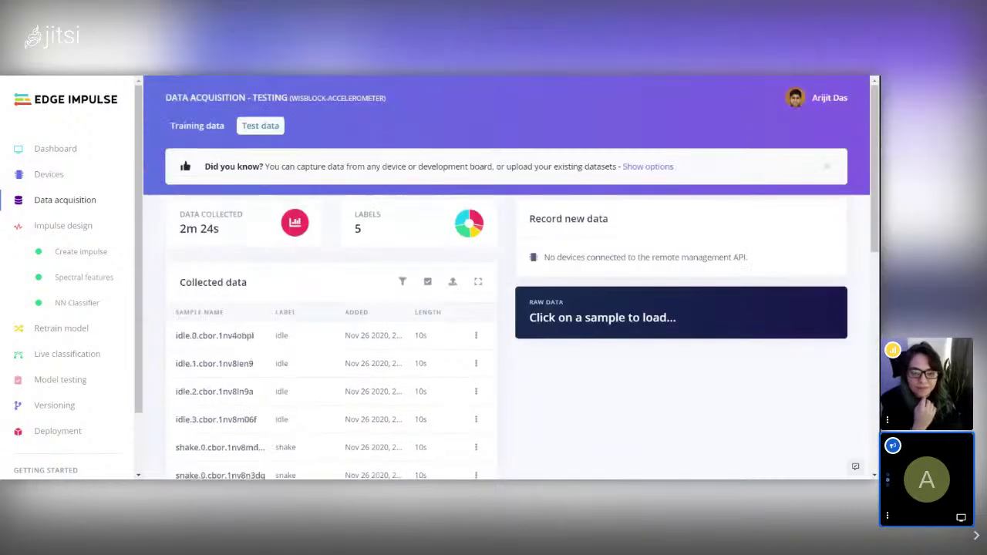
click(198, 126)
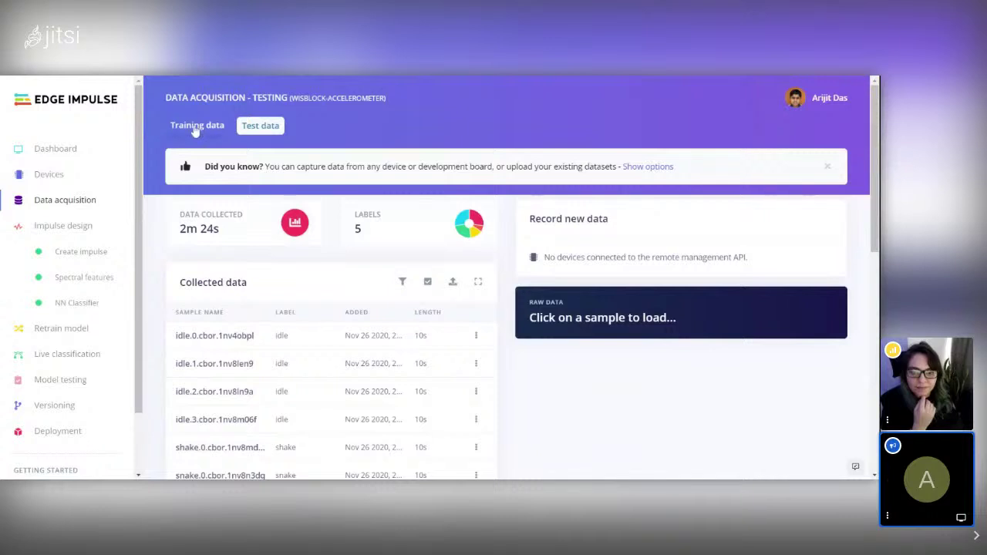
Open the impulse design and examine its time series window settings, spectral analysis block, neural network block and output features.
click(61, 229)
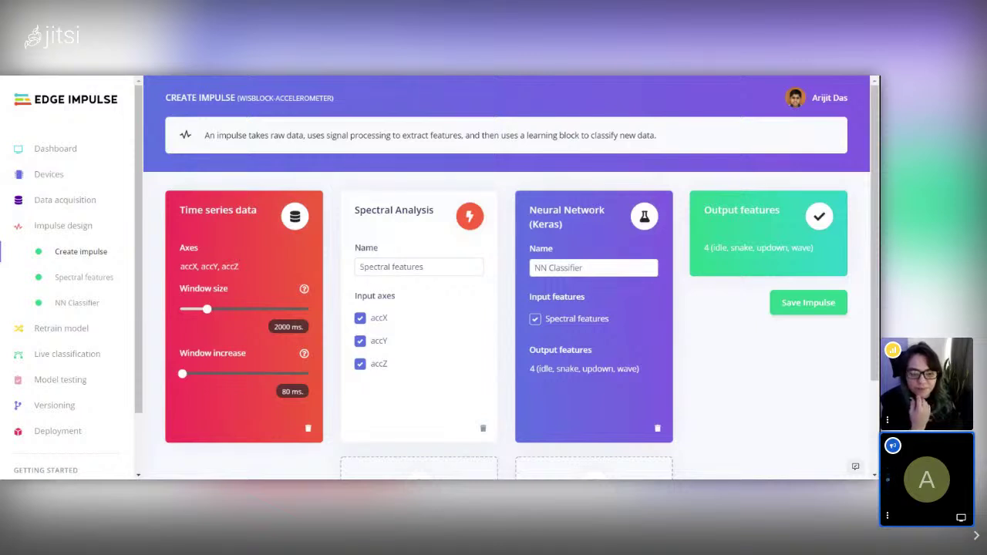
scroll(506, 278, down, 1)
scroll(505, 278, down, 1)
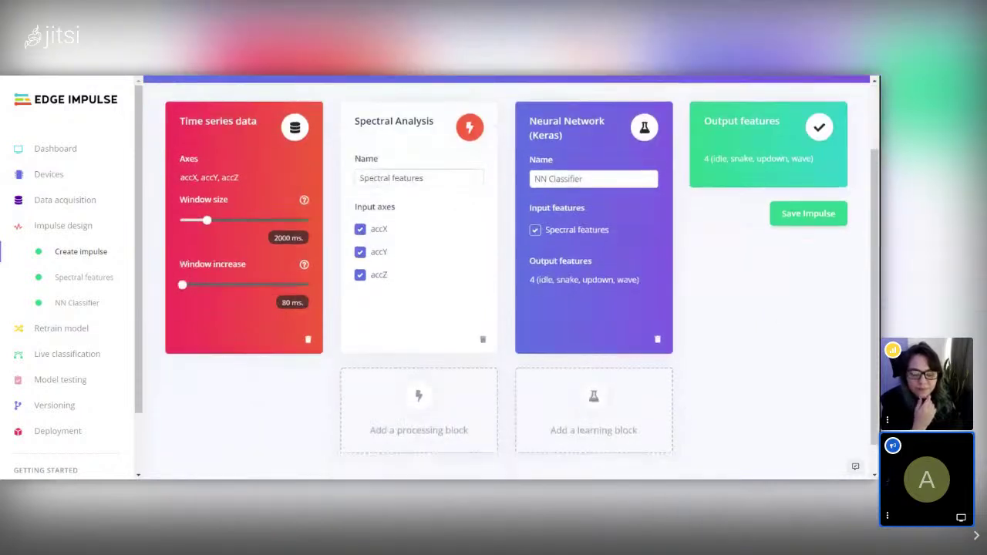
scroll(506, 278, up, 1)
scroll(407, 258, down, 2)
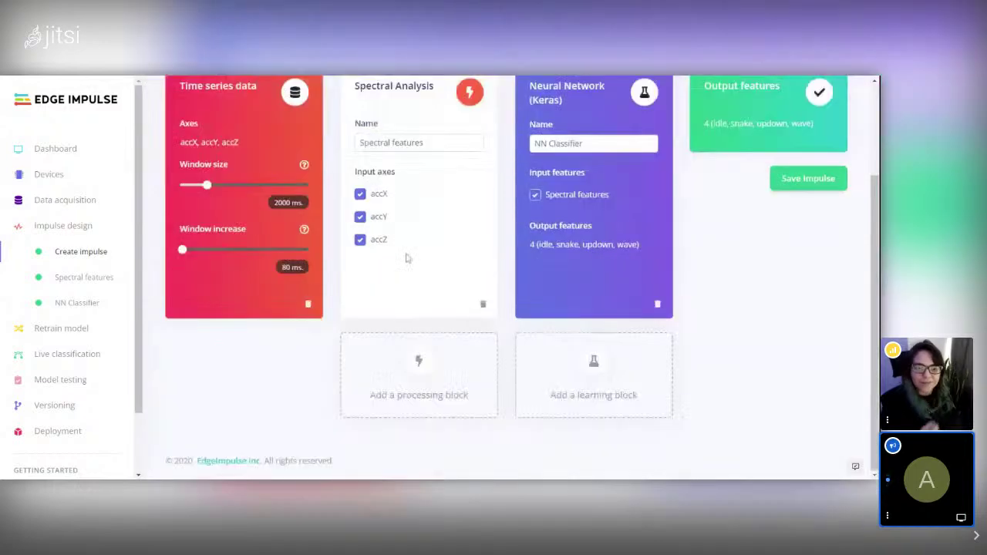
scroll(432, 346, up, 2)
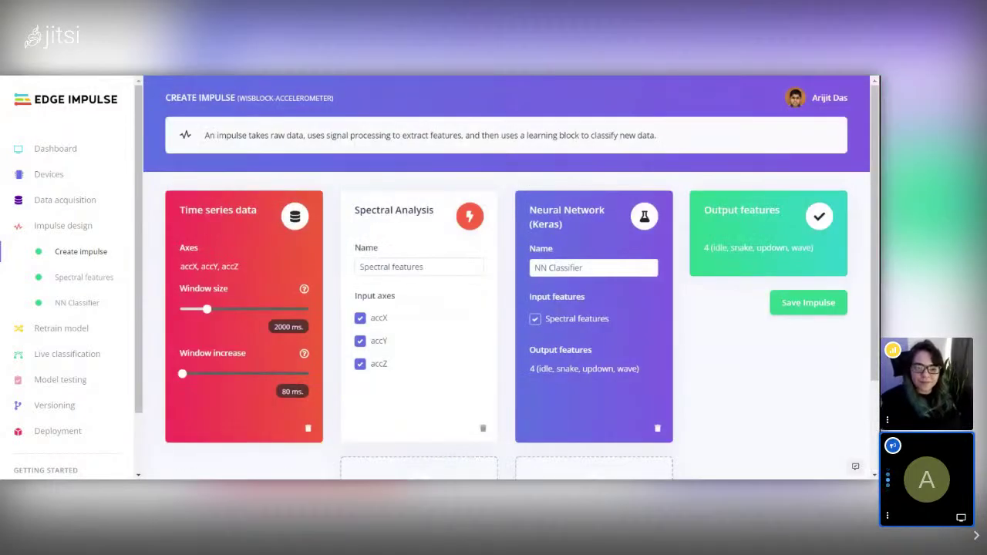
scroll(499, 189, down, 1)
scroll(532, 181, down, 1)
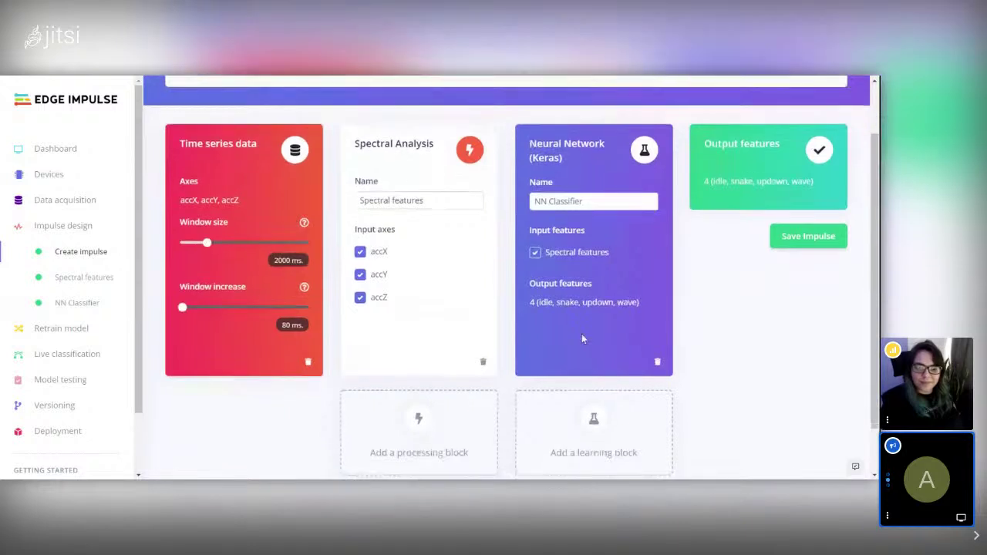
Save the impulse with its Spectral Analysis and Neural Network (Keras) blocks.
scroll(582, 334, down, 1)
scroll(582, 338, up, 1)
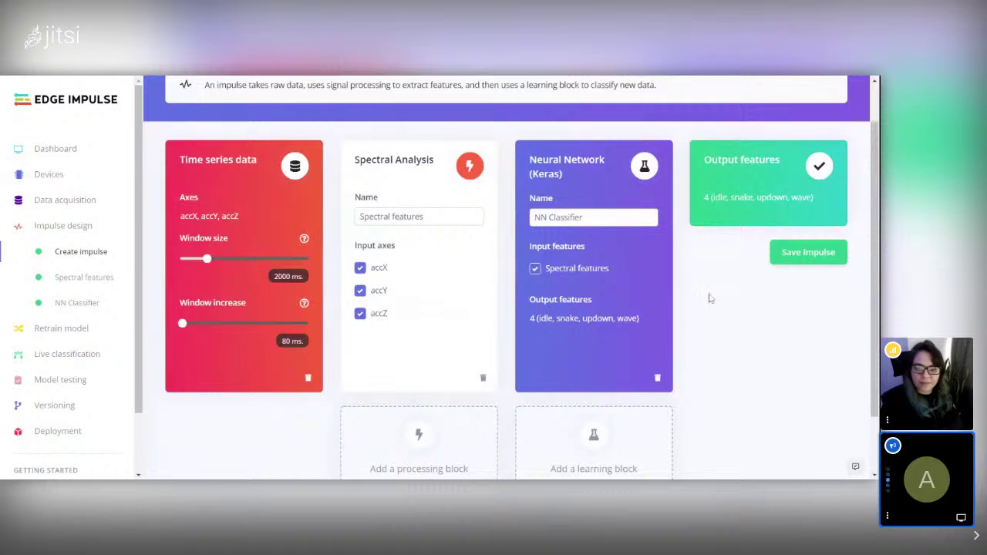
double_click(719, 197)
click(815, 260)
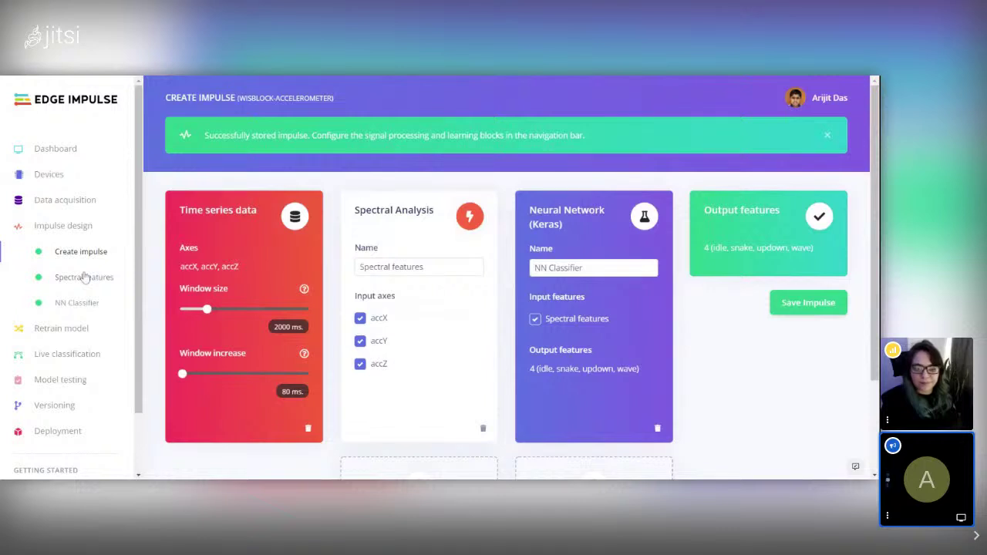
Open the spectral features and move the raw data window of wave.36 through the recording and back to its start.
click(83, 277)
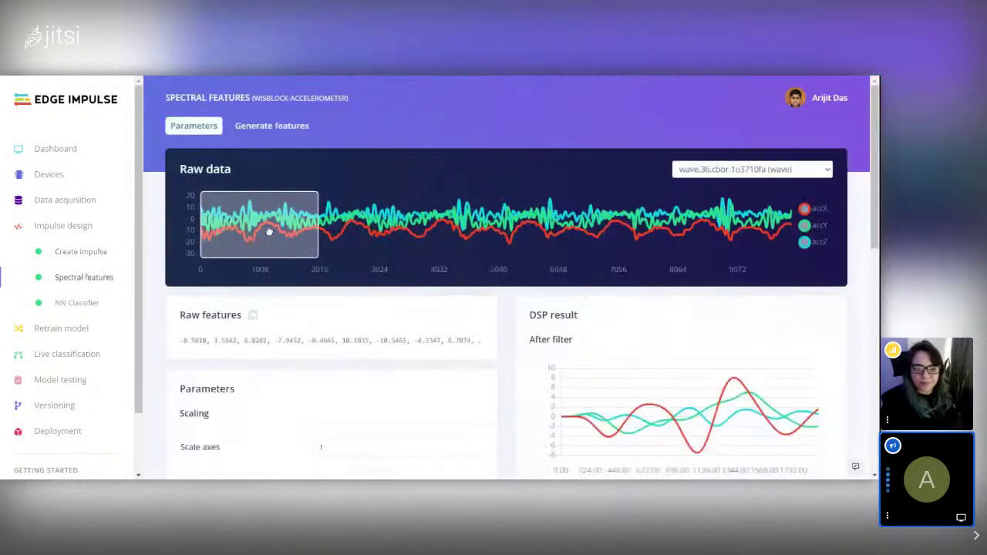
click(392, 229)
click(524, 232)
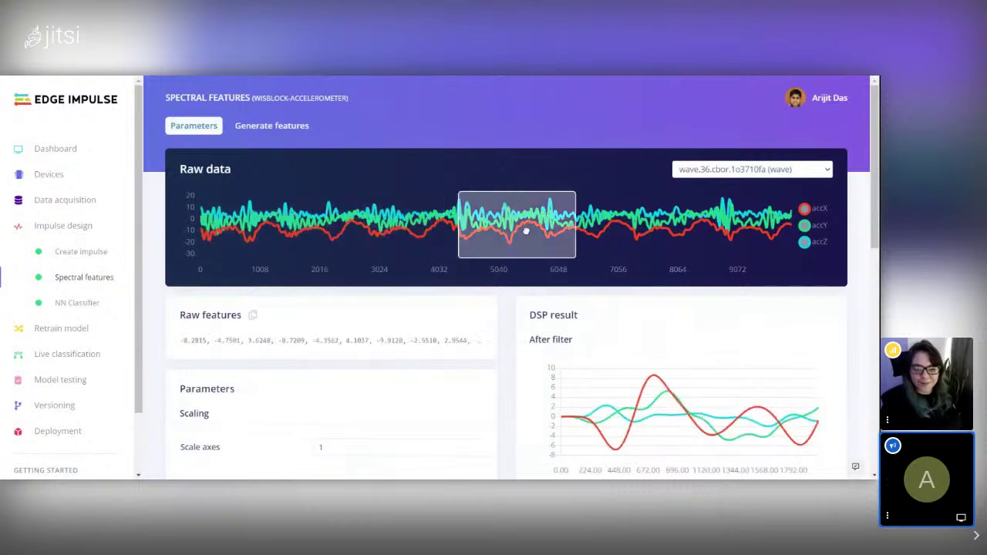
click(599, 235)
drag(599, 235, 224, 249)
Review the scaling, filter and spectral power parameters alongside the DSP results, and save the parameters.
scroll(360, 270, down, 2)
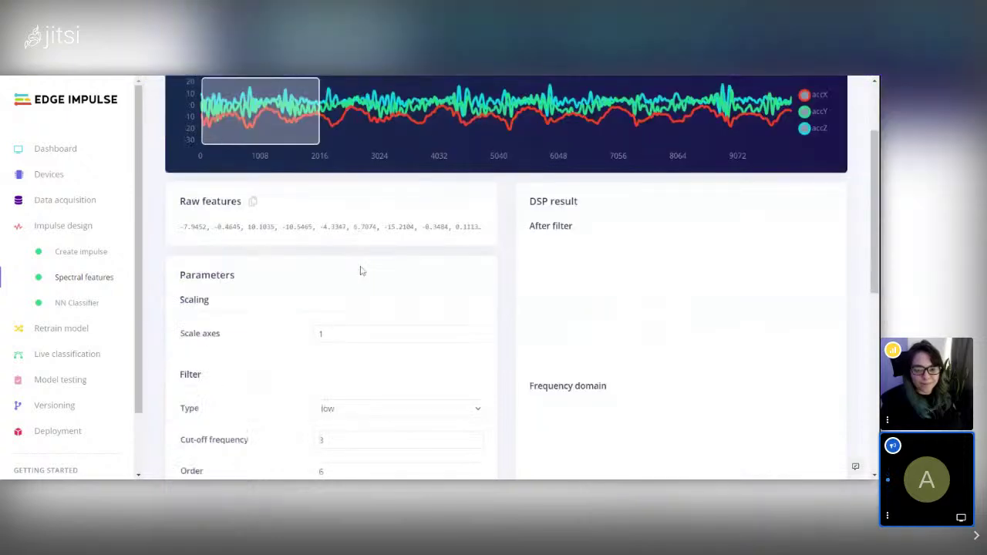
scroll(488, 232, down, 5)
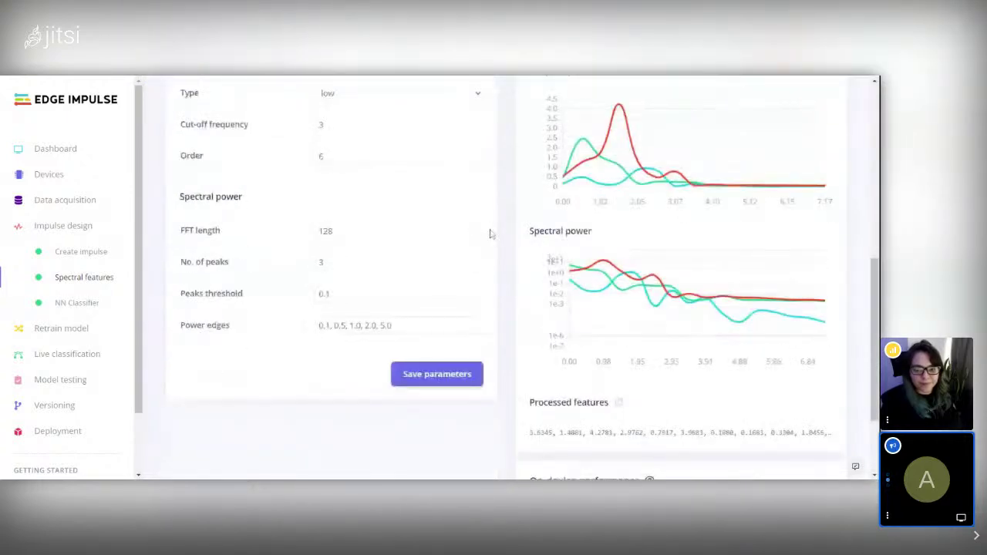
scroll(490, 233, down, 1)
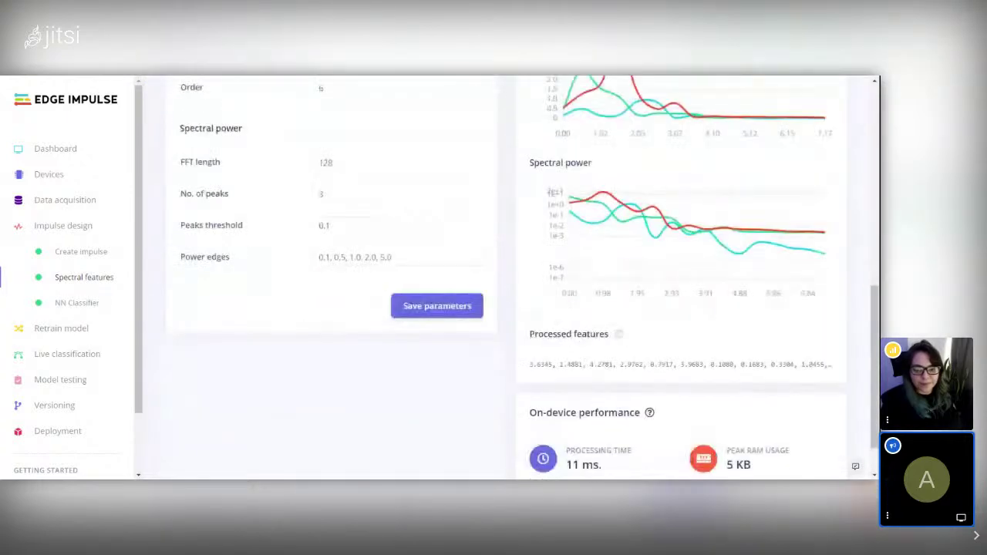
scroll(489, 278, up, 2)
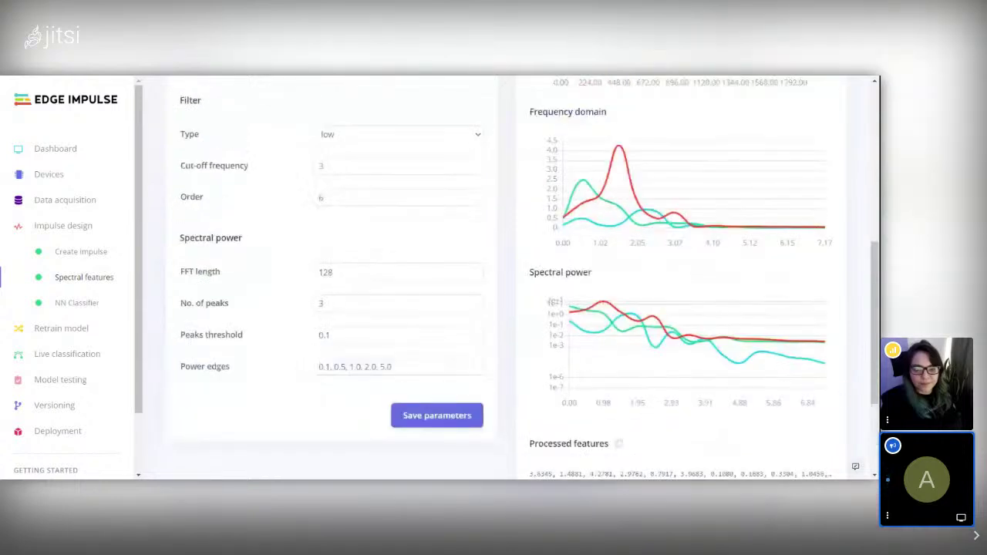
scroll(252, 369, up, 1)
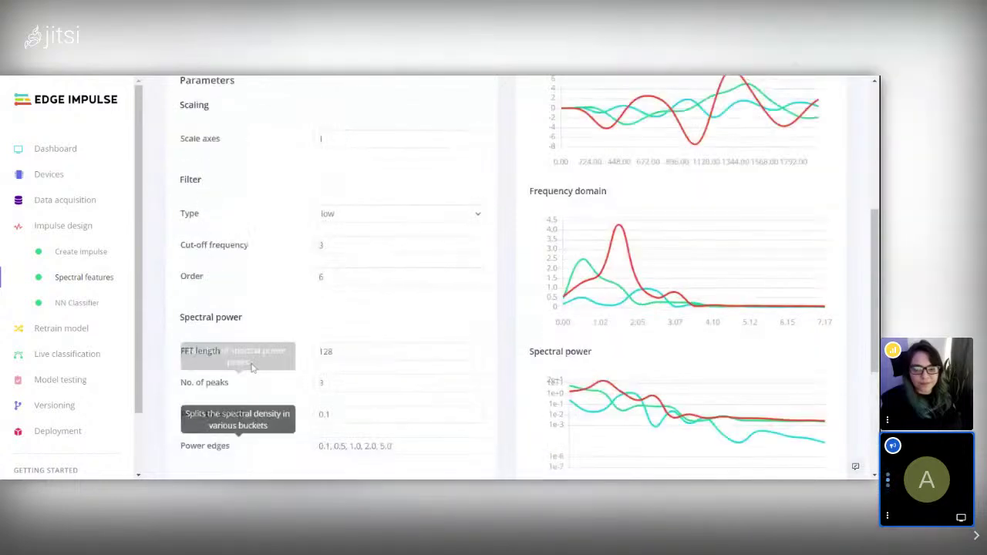
scroll(302, 249, up, 1)
scroll(301, 249, down, 3)
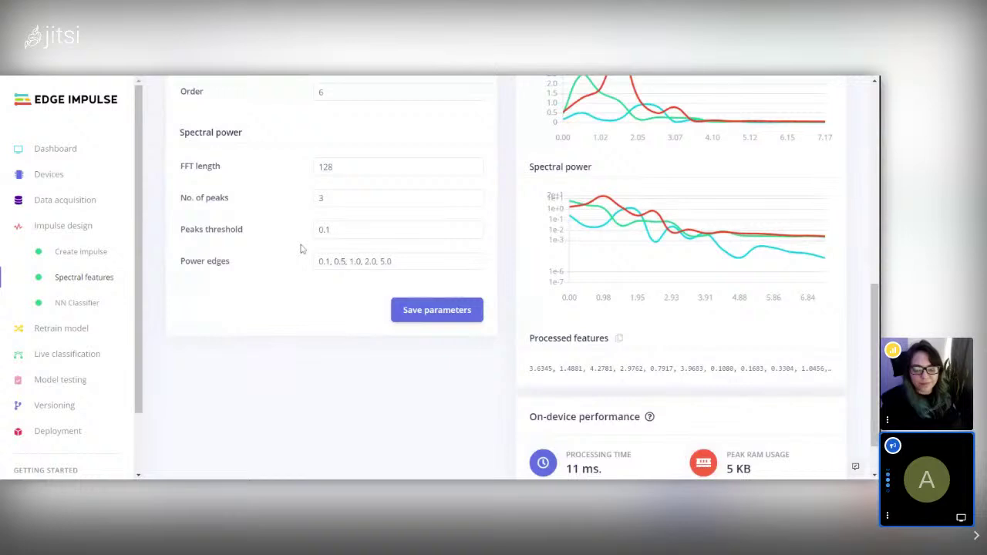
scroll(301, 249, down, 1)
click(453, 270)
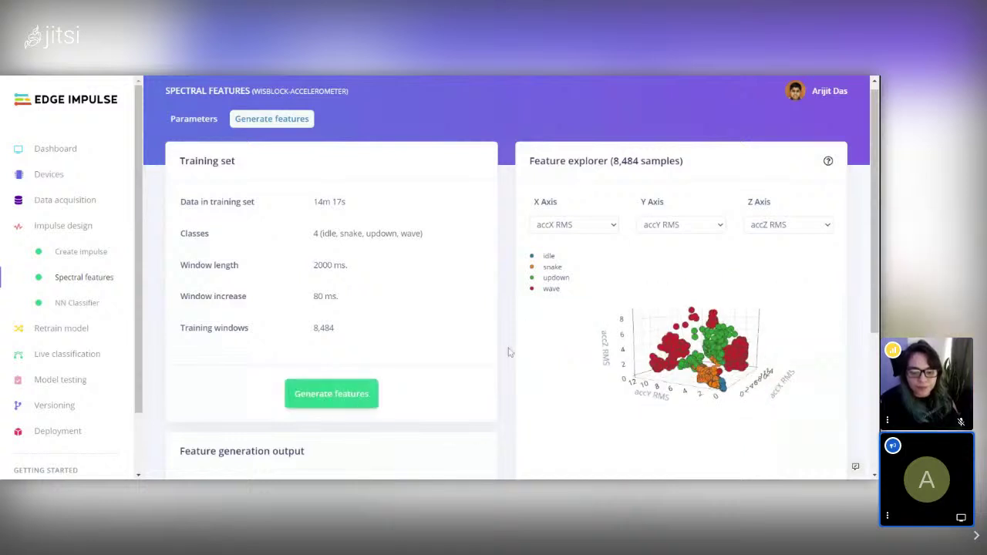
Generate the spectral features for the training set.
scroll(508, 351, down, 3)
scroll(430, 356, up, 3)
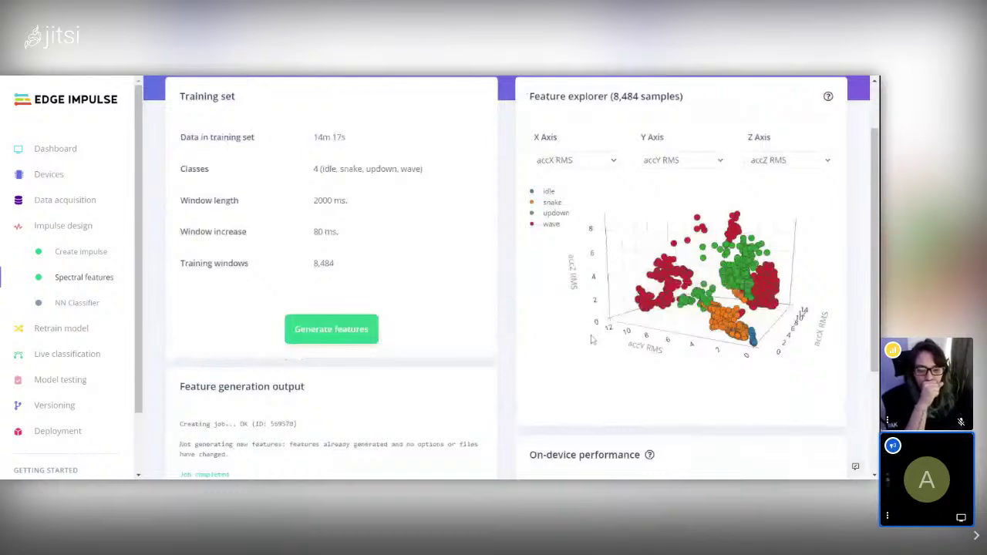
Examine how the idle, snake, updown and wave clusters separate in the 3D feature explorer, and check the on-device performance.
drag(593, 340, 737, 336)
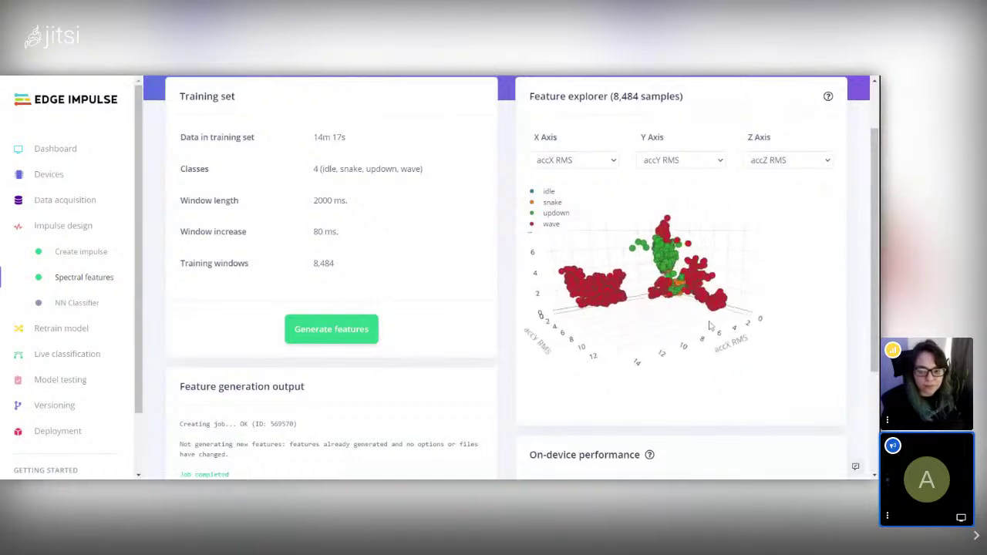
scroll(709, 325, up, 3)
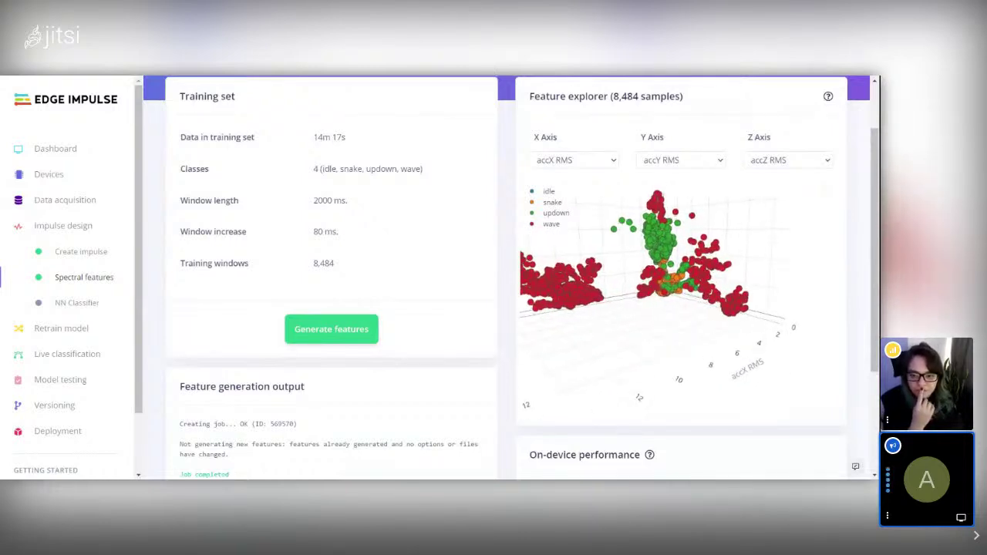
scroll(683, 326, up, 2)
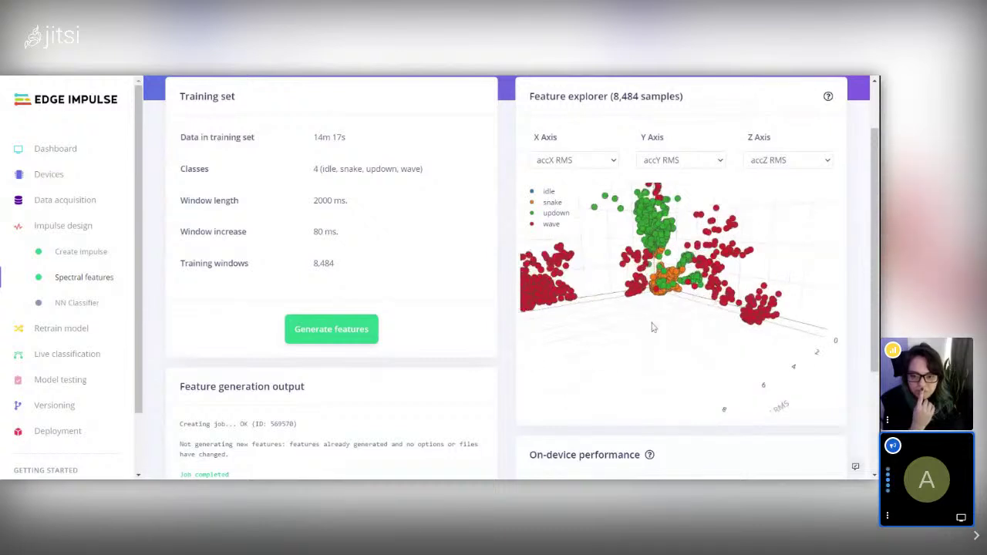
drag(652, 326, 550, 350)
scroll(502, 348, down, 2)
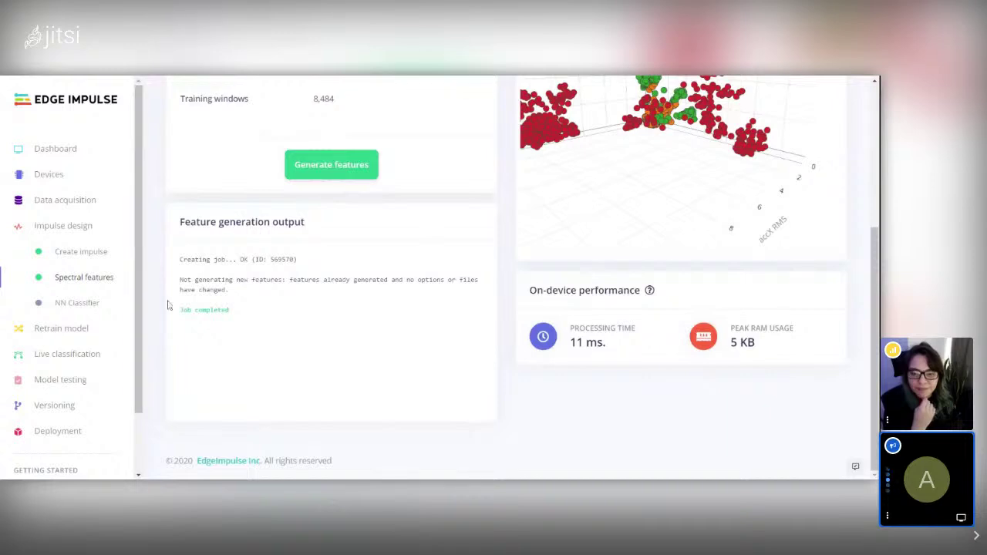
Open the NN Classifier and review its training settings and the layers of the neural network architecture.
click(50, 307)
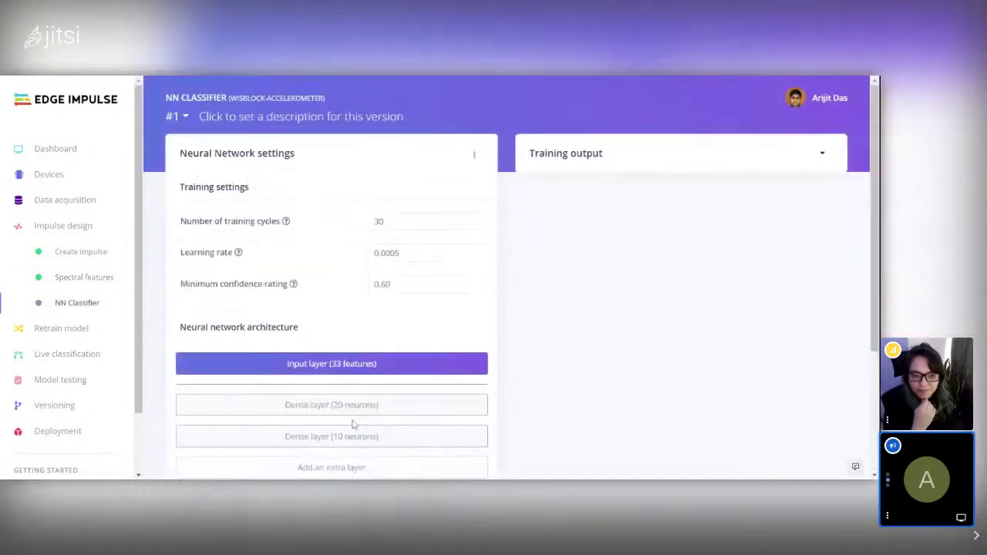
scroll(412, 354, down, 2)
scroll(417, 378, down, 1)
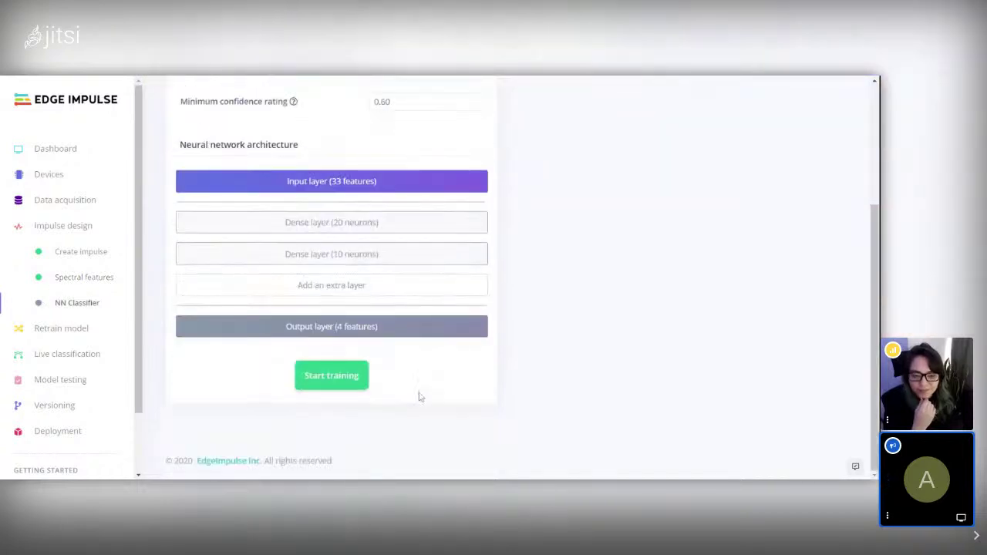
scroll(347, 254, up, 1)
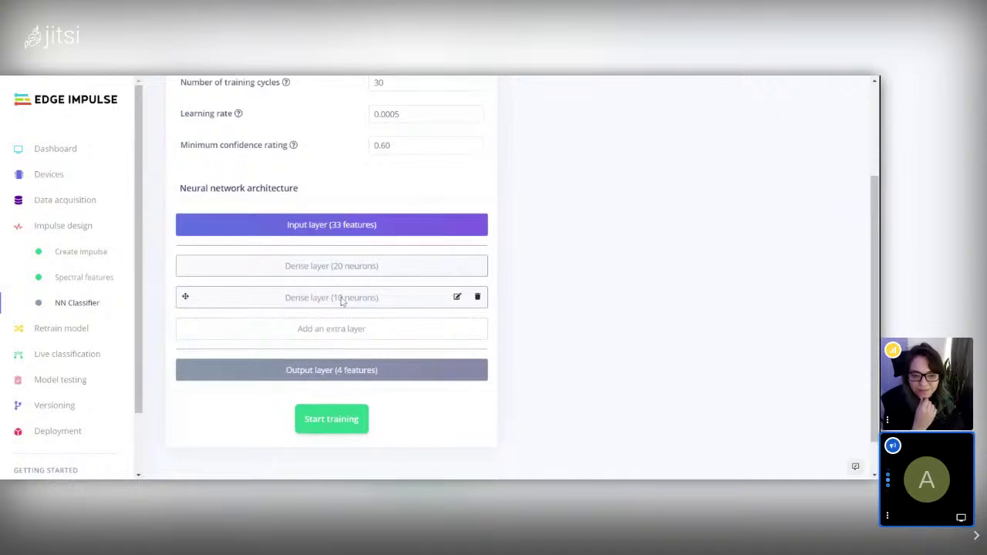
scroll(341, 300, up, 2)
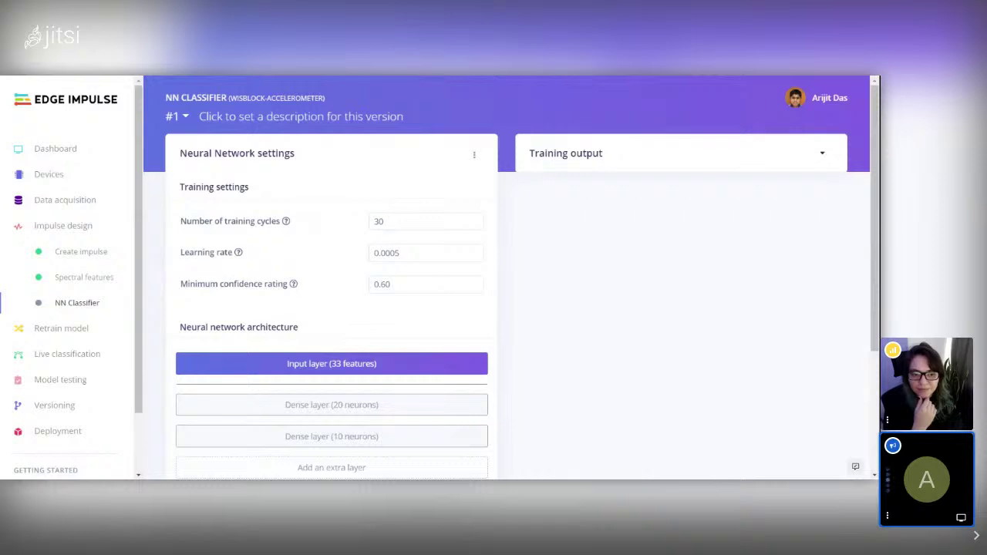
Look at the alternative editing modes for the neural network settings, Keras (expert) mode and iPython notebook, without switching.
click(478, 156)
click(575, 295)
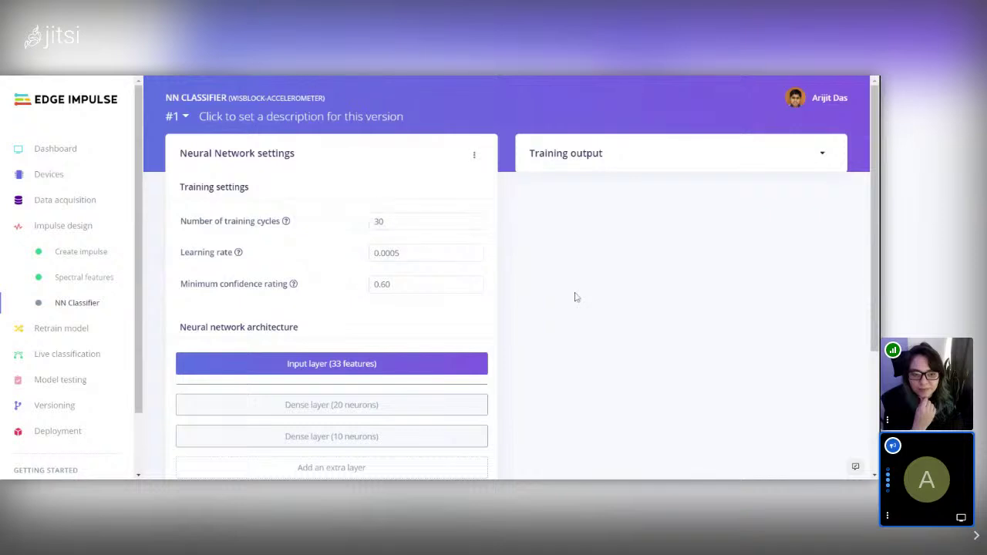
scroll(579, 283, down, 3)
scroll(580, 284, up, 3)
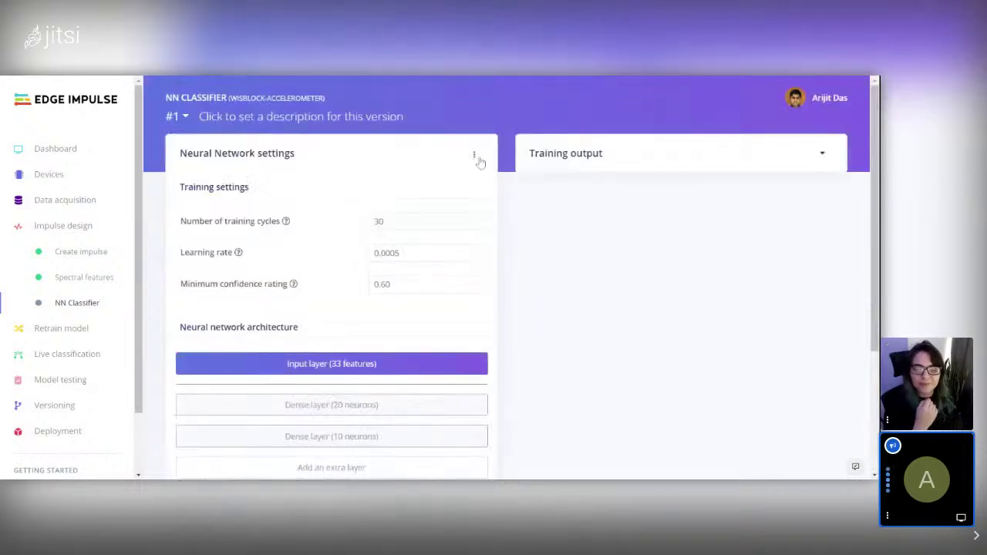
click(475, 157)
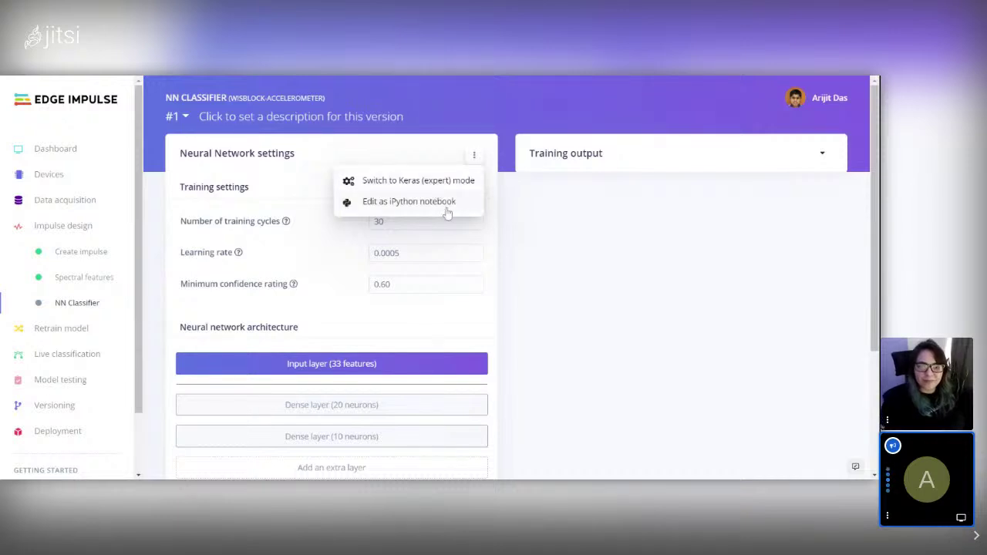
click(566, 276)
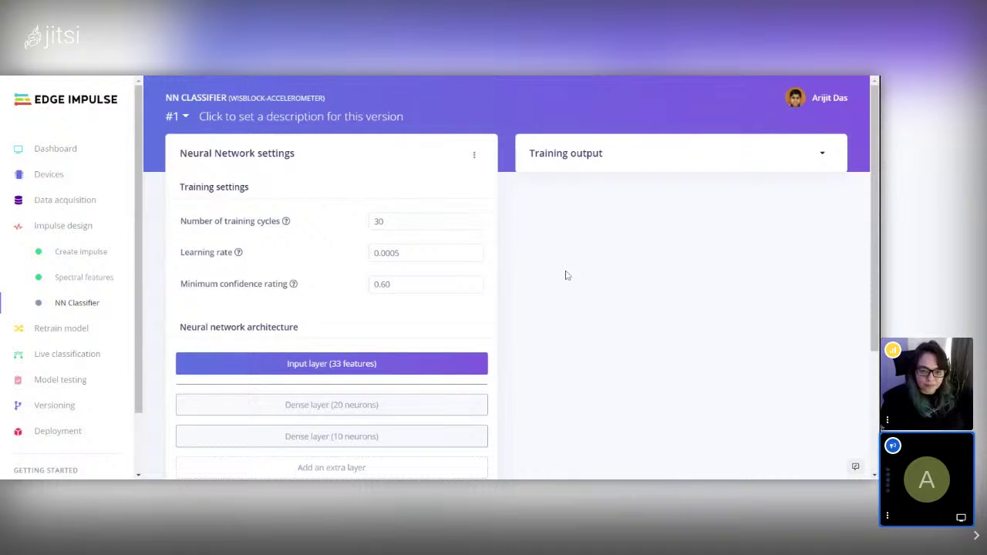
Train the neural network classifier with the preset training settings and existing dense layers, and follow the training output.
scroll(492, 328, down, 1)
scroll(493, 324, down, 2)
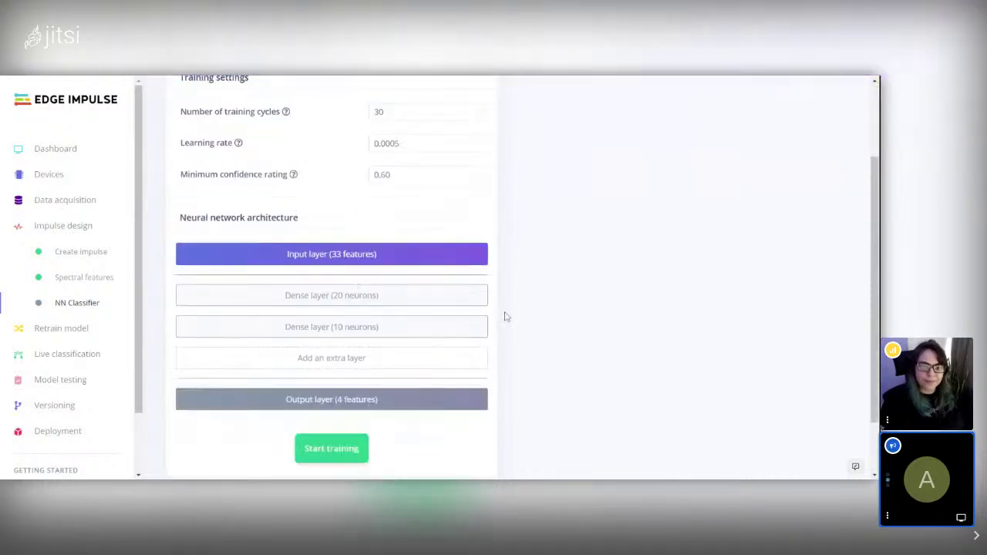
scroll(505, 316, down, 1)
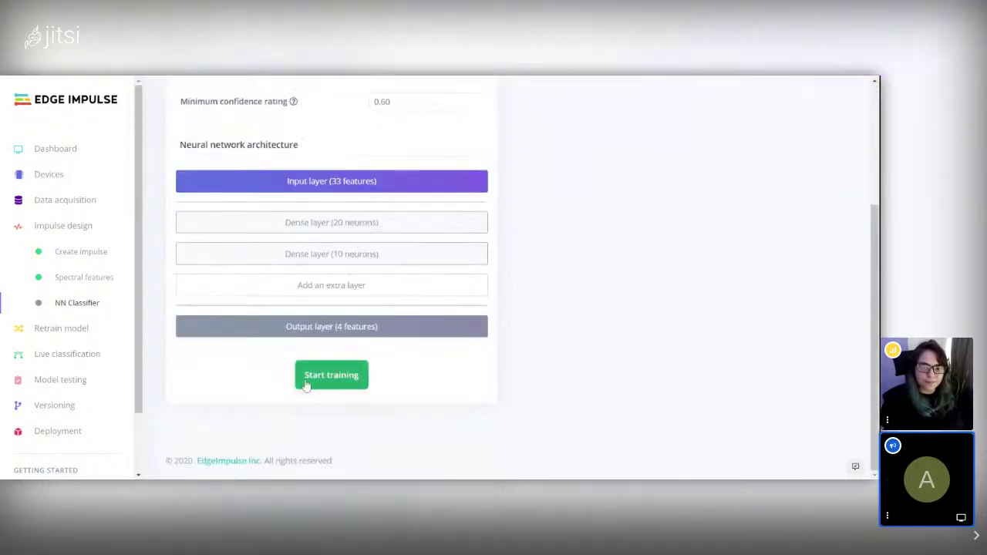
click(307, 383)
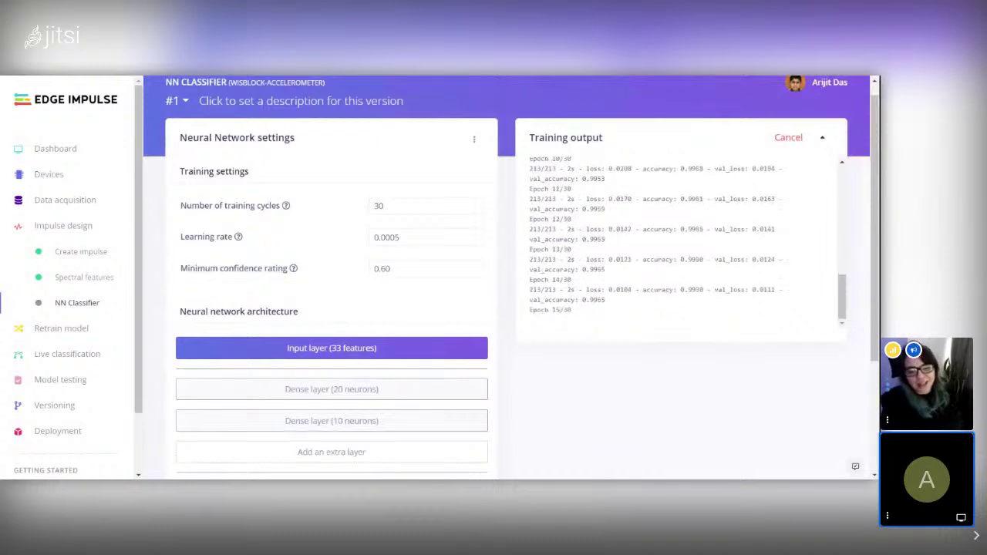
scroll(505, 277, up, 1)
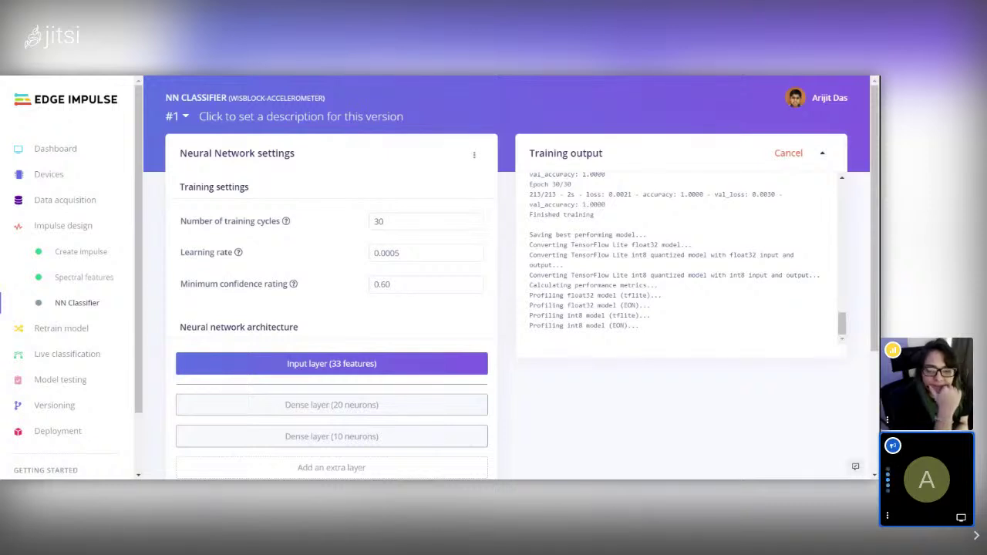
Examine the trained model's accuracy and loss and the confusion matrix for the idle, snake, updown and wave classes.
scroll(507, 370, down, 1)
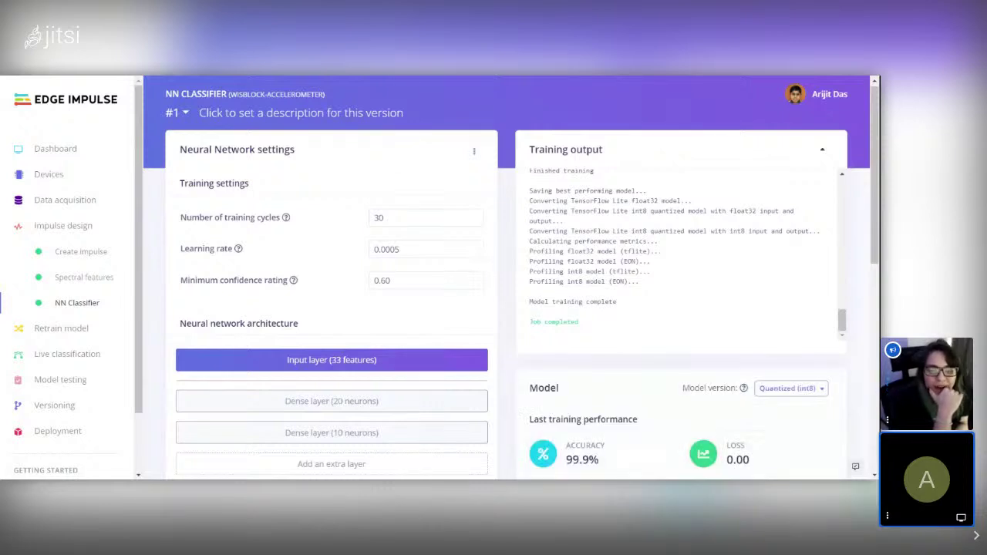
scroll(501, 278, down, 2)
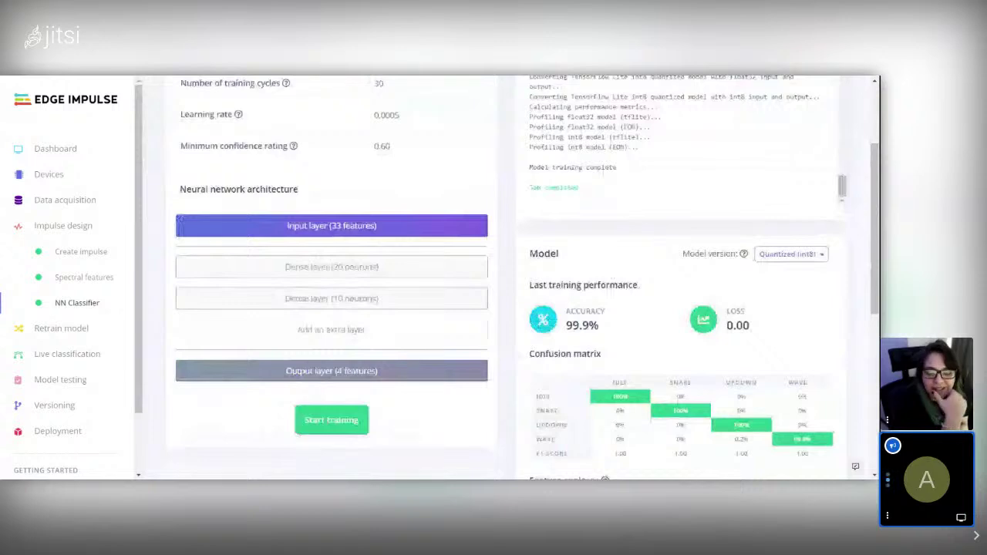
scroll(501, 277, down, 1)
scroll(619, 202, up, 3)
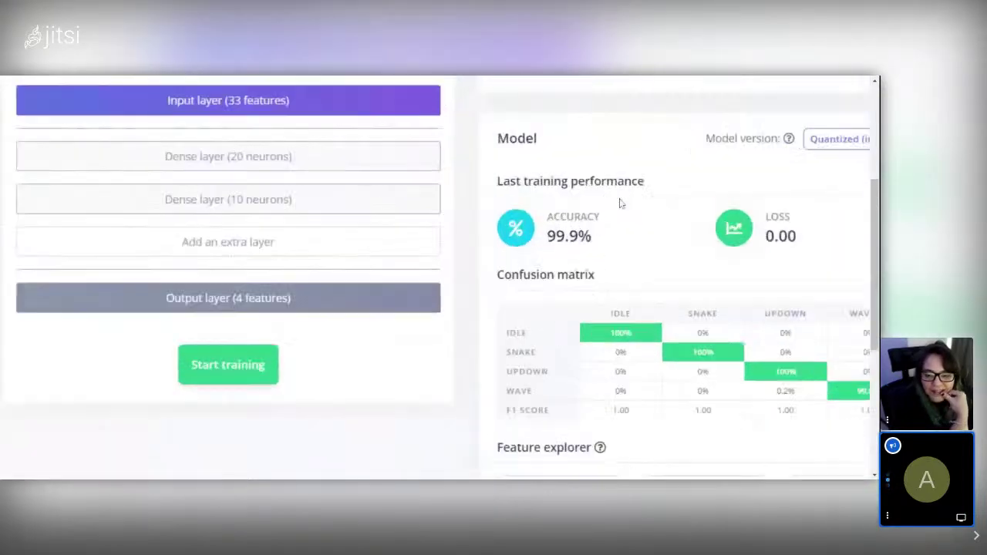
scroll(619, 202, down, 3)
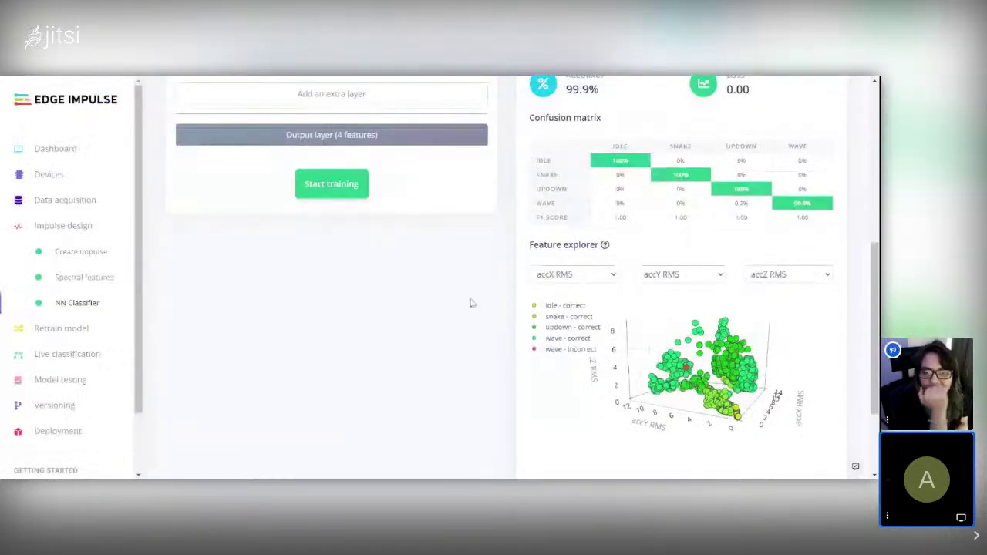
scroll(471, 303, down, 1)
scroll(472, 303, down, 2)
scroll(758, 159, up, 4)
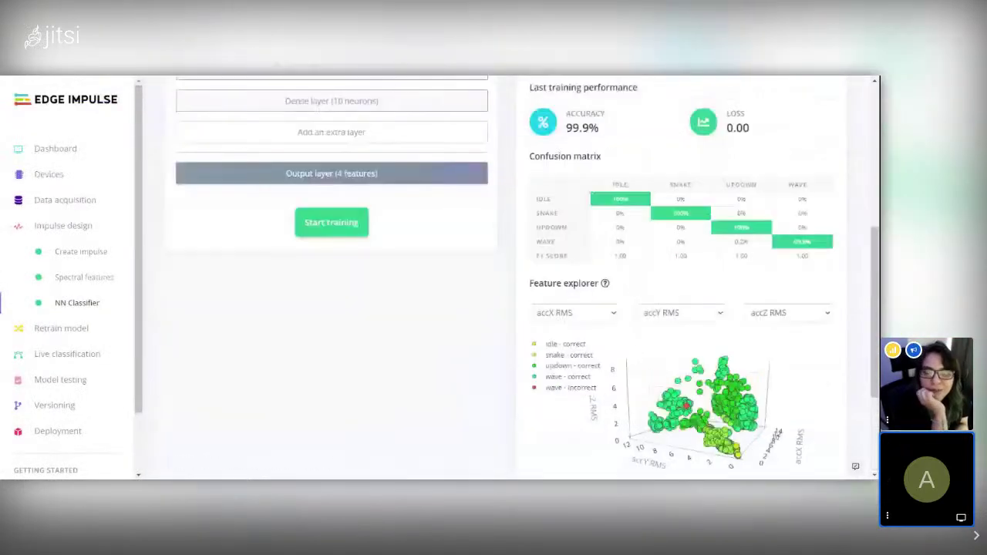
scroll(758, 160, down, 1)
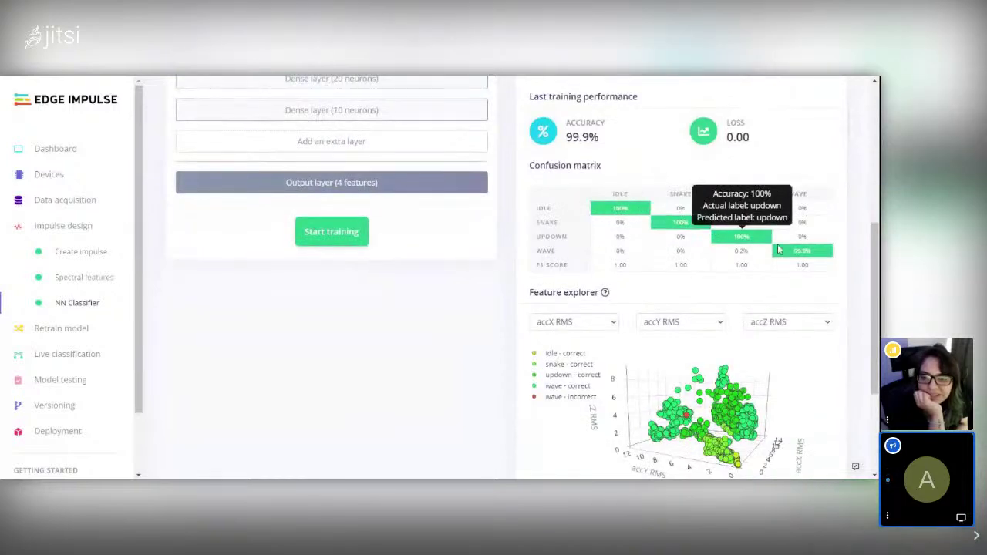
mouse_move(802, 248)
scroll(587, 352, down, 3)
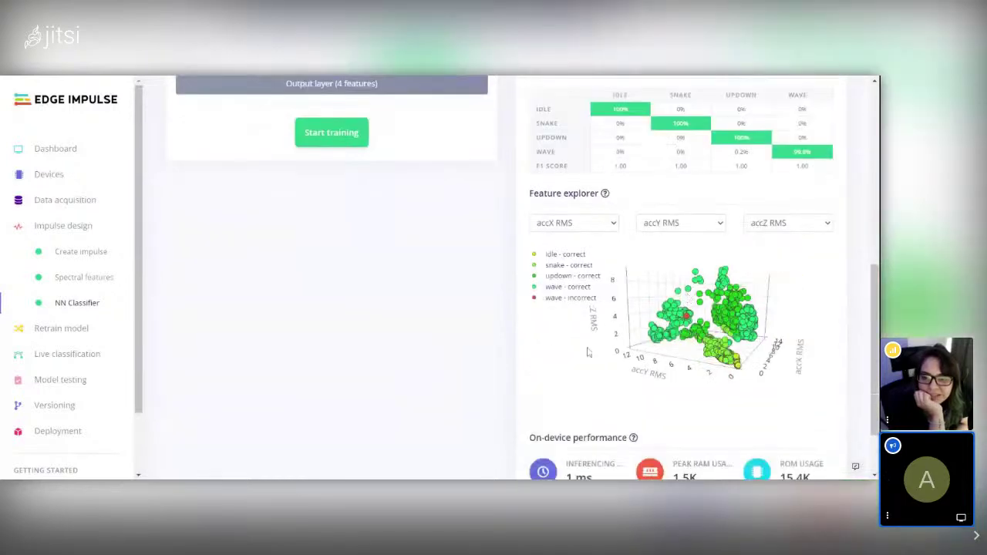
Rotate and zoom the classifier's 3D feature explorer to inspect the incorrect wave point, and check the on-device performance.
drag(587, 352, 706, 331)
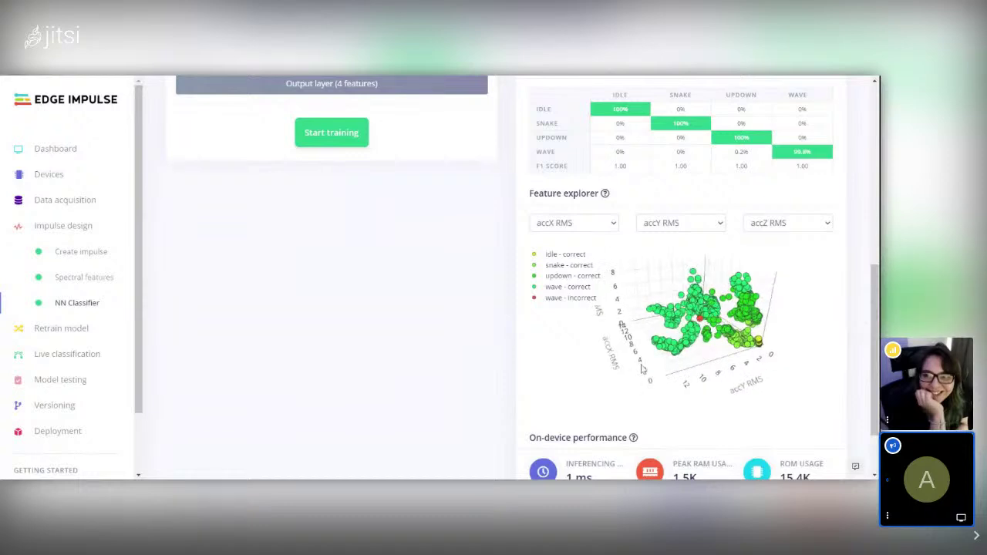
scroll(708, 329, up, 5)
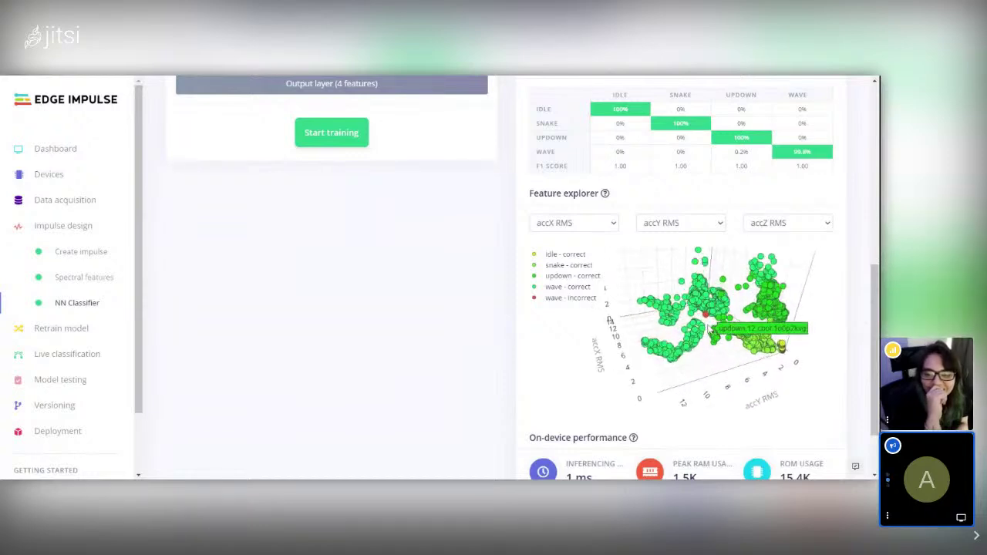
drag(707, 329, 631, 380)
scroll(508, 375, down, 3)
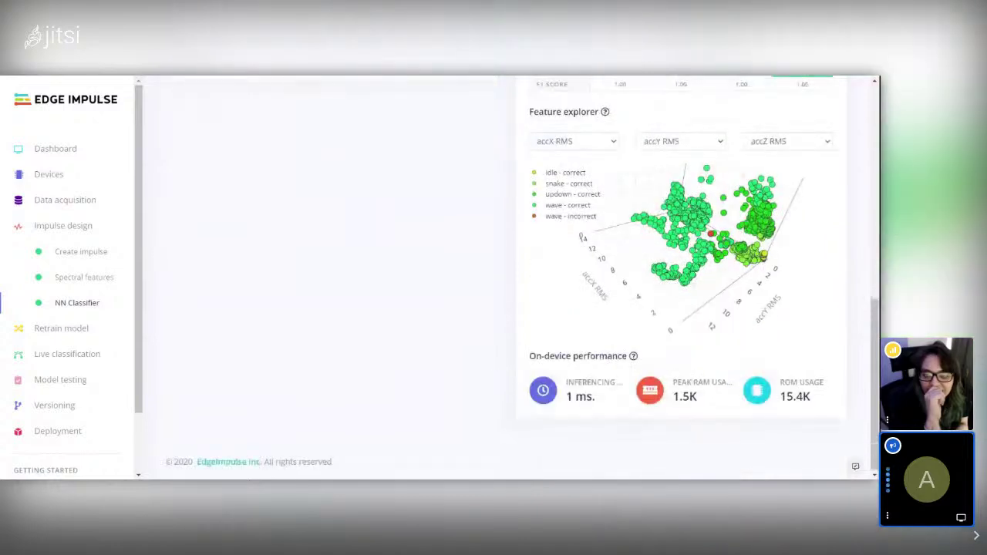
drag(594, 396, 565, 396)
click(578, 397)
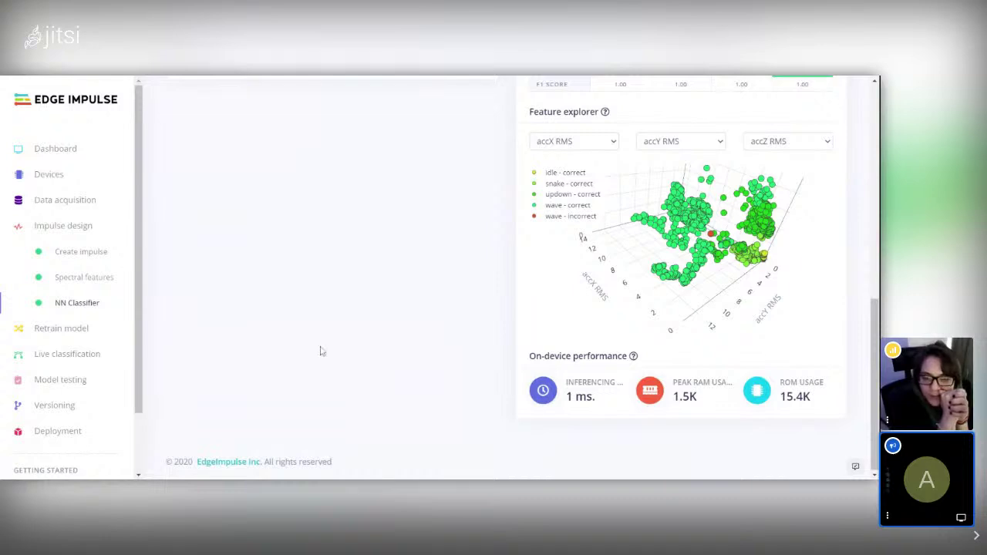
Return to the model results and check the available model versions, keeping Quantized (int8).
scroll(323, 350, up, 3)
scroll(269, 123, up, 5)
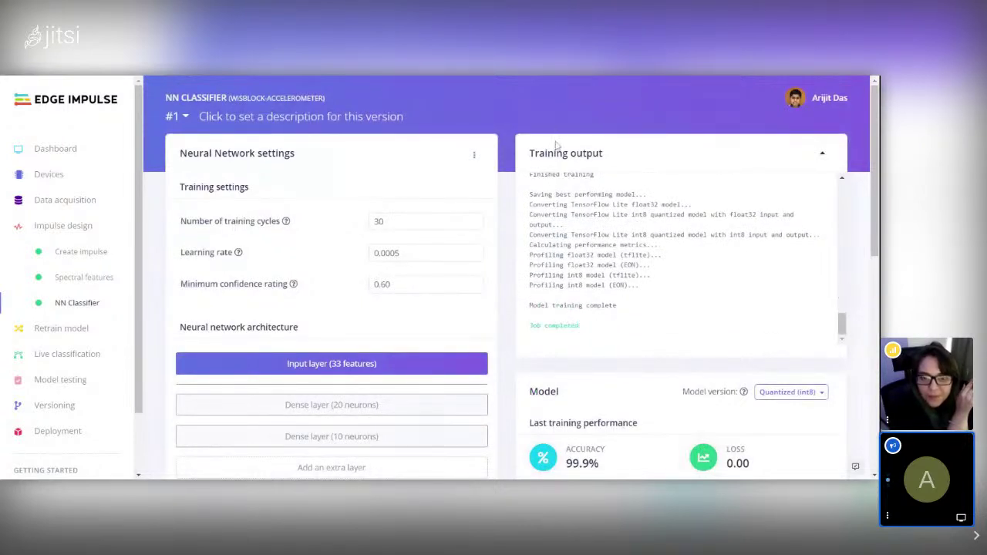
scroll(848, 319, down, 2)
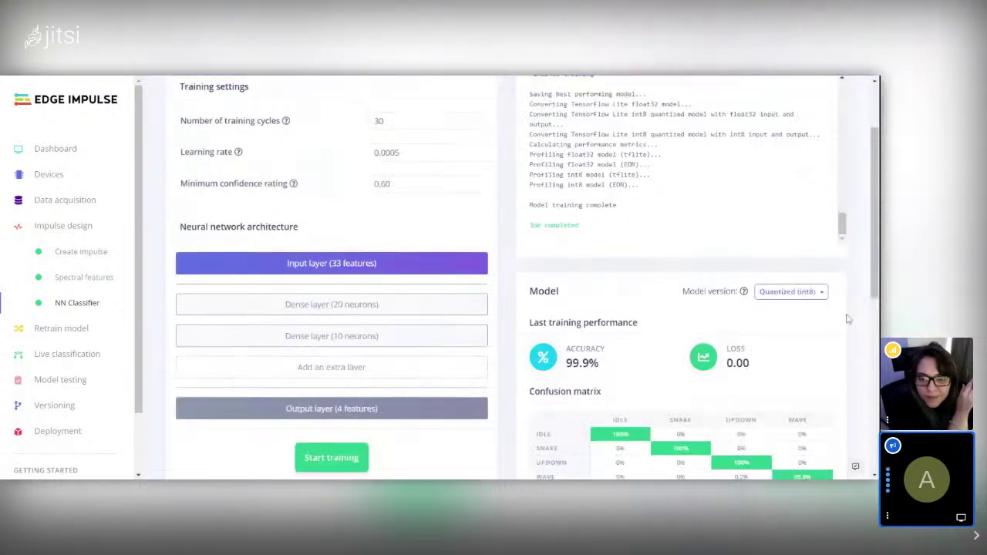
scroll(848, 318, down, 2)
click(789, 184)
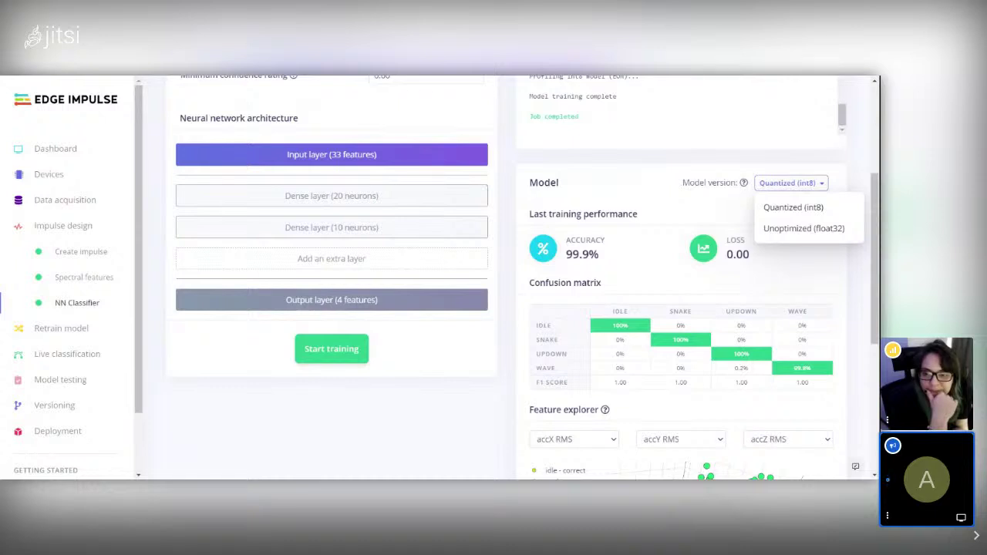
click(496, 300)
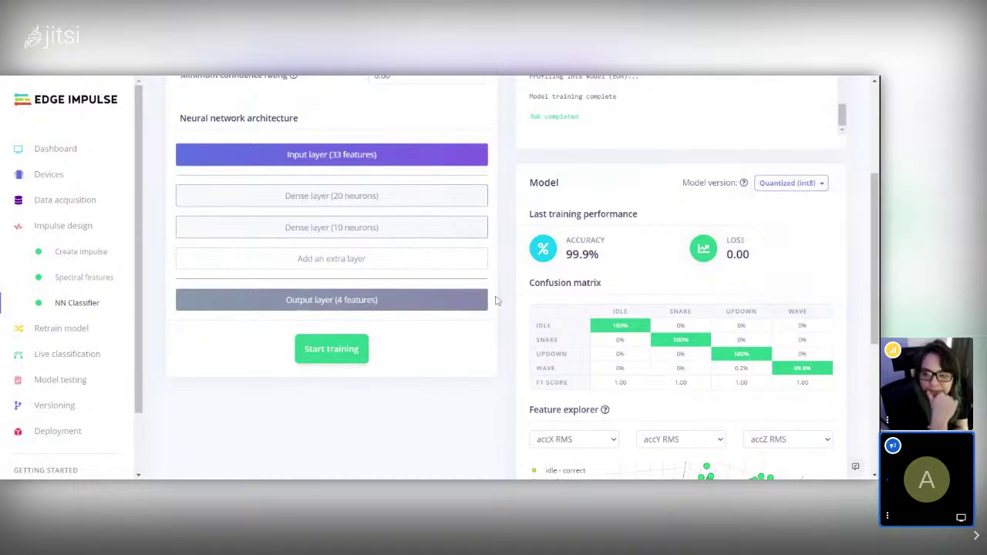
Retrain the model with the known parameters for the spectral features and NN Classifier.
click(68, 329)
click(336, 255)
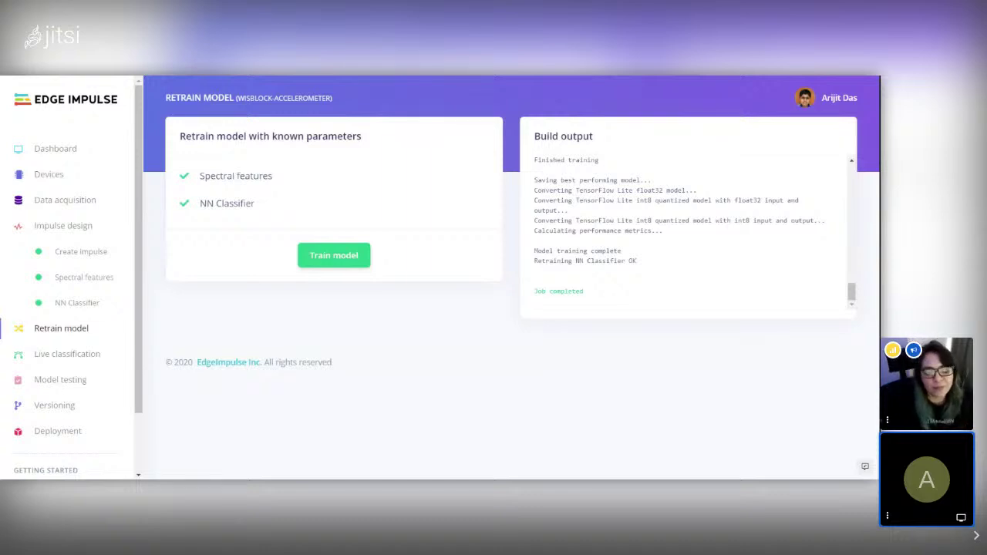
Open model testing, select all the test samples and classify them.
click(78, 380)
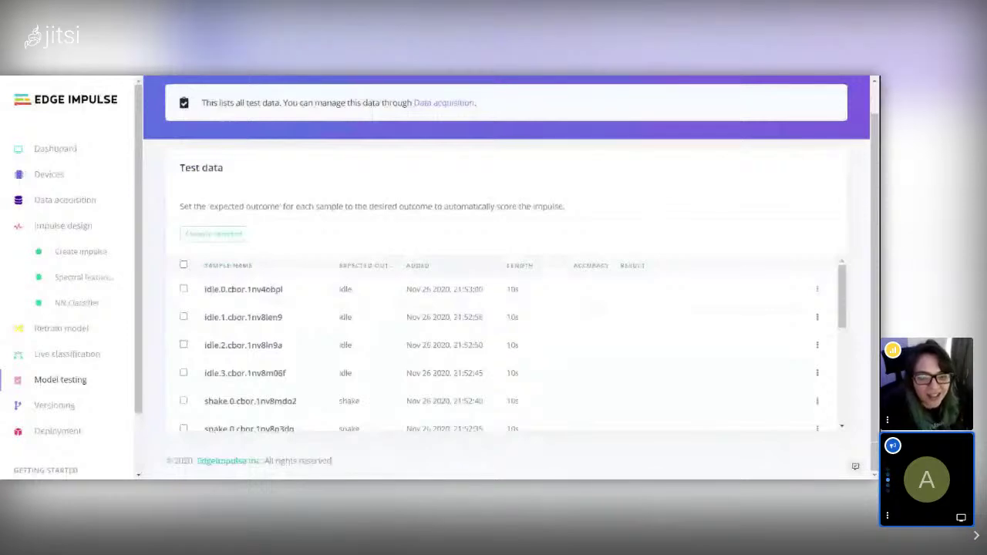
click(183, 264)
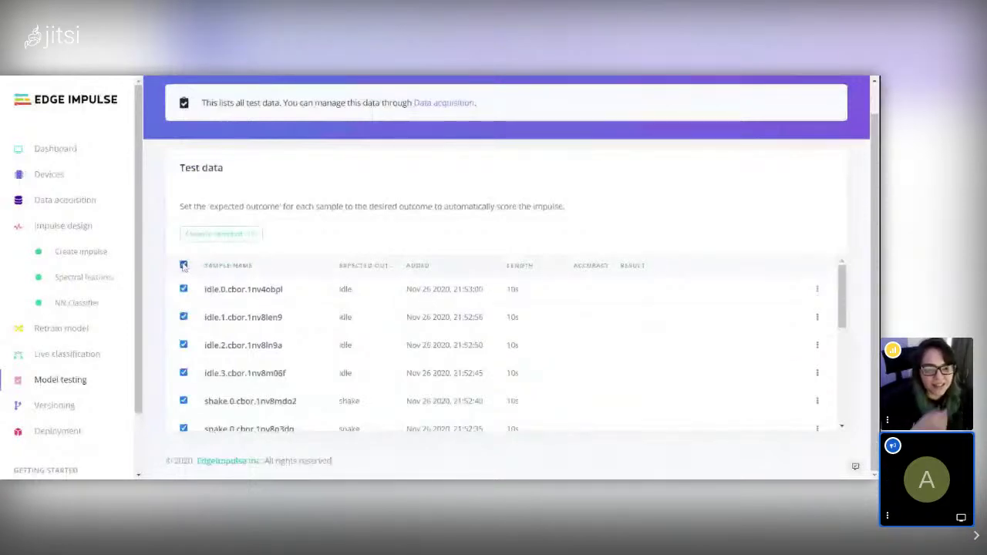
scroll(488, 319, down, 2)
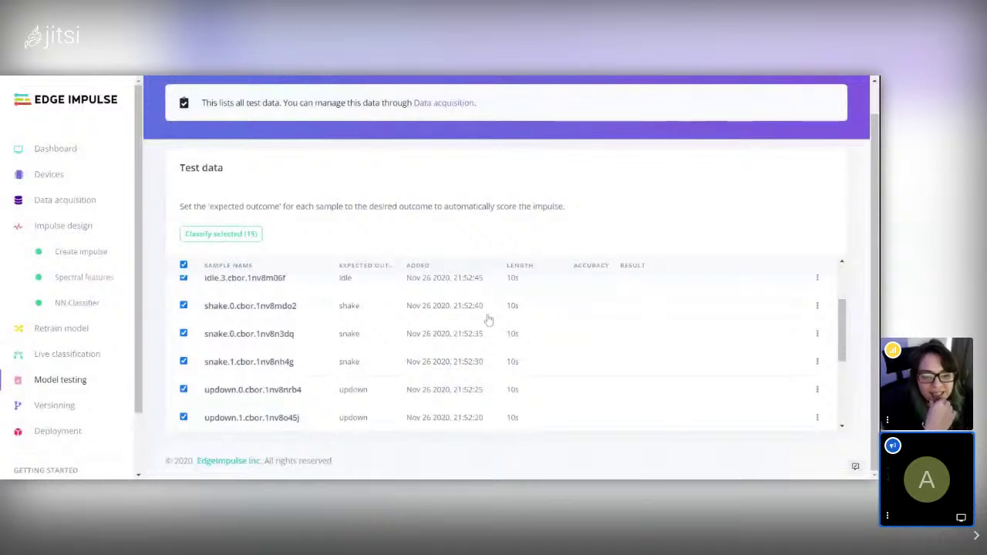
scroll(489, 318, down, 3)
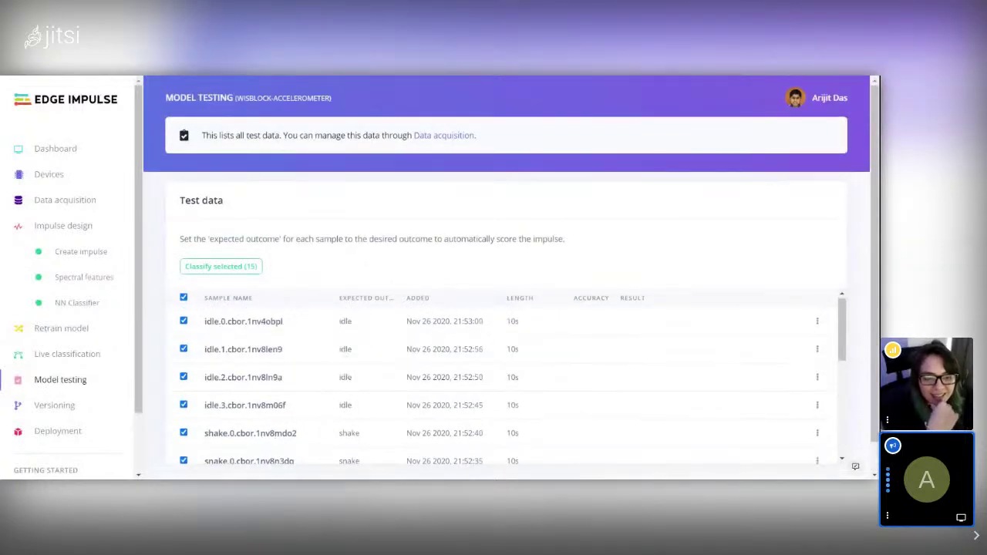
scroll(872, 212, down, 1)
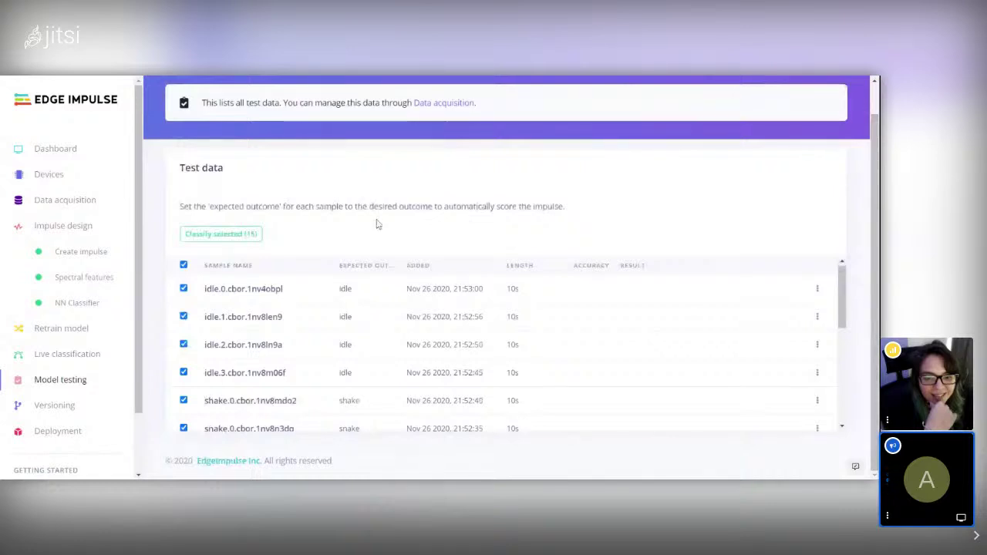
click(255, 235)
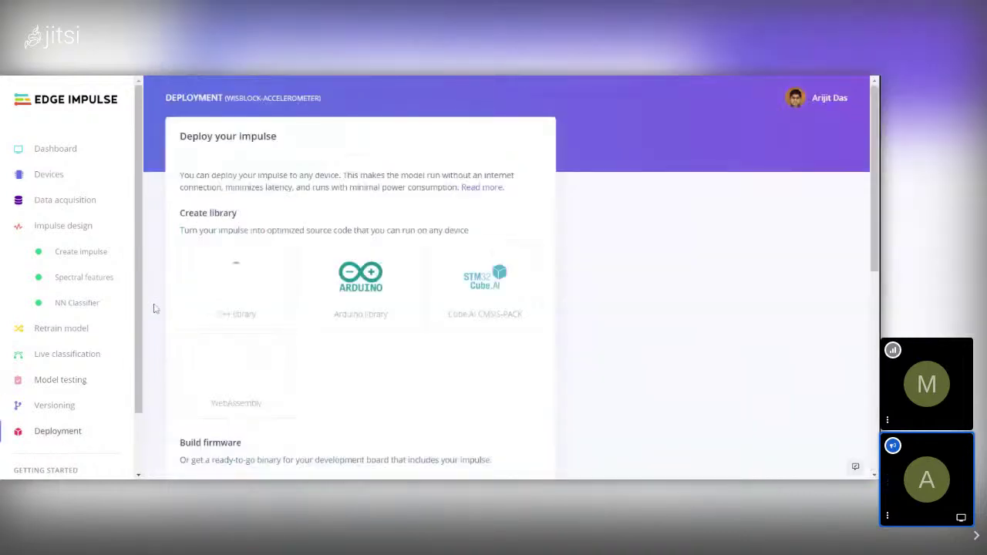
Look through the deployment options, covering the libraries and the ready-to-go firmware for development boards.
scroll(509, 277, down, 3)
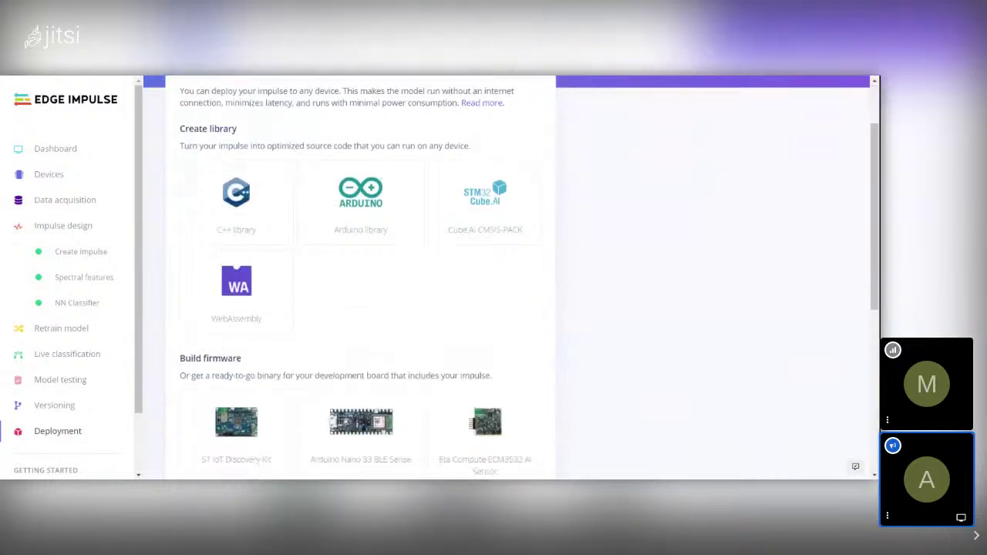
scroll(509, 278, up, 3)
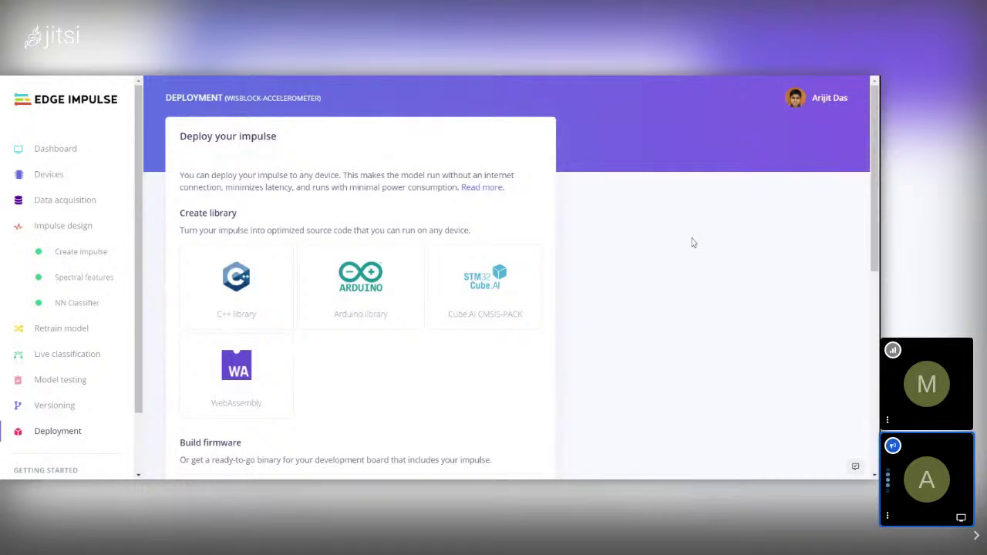
scroll(692, 243, down, 3)
scroll(496, 321, down, 2)
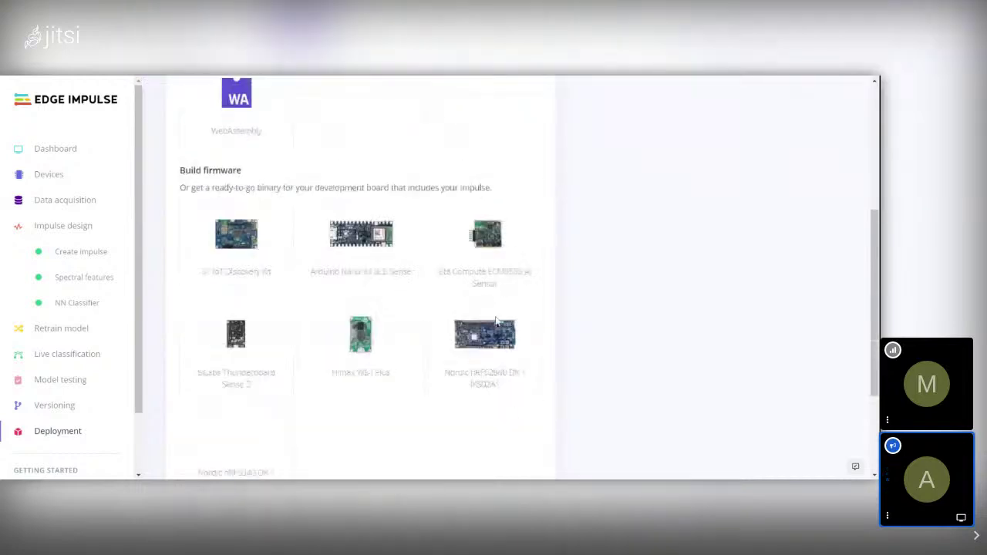
scroll(495, 321, down, 2)
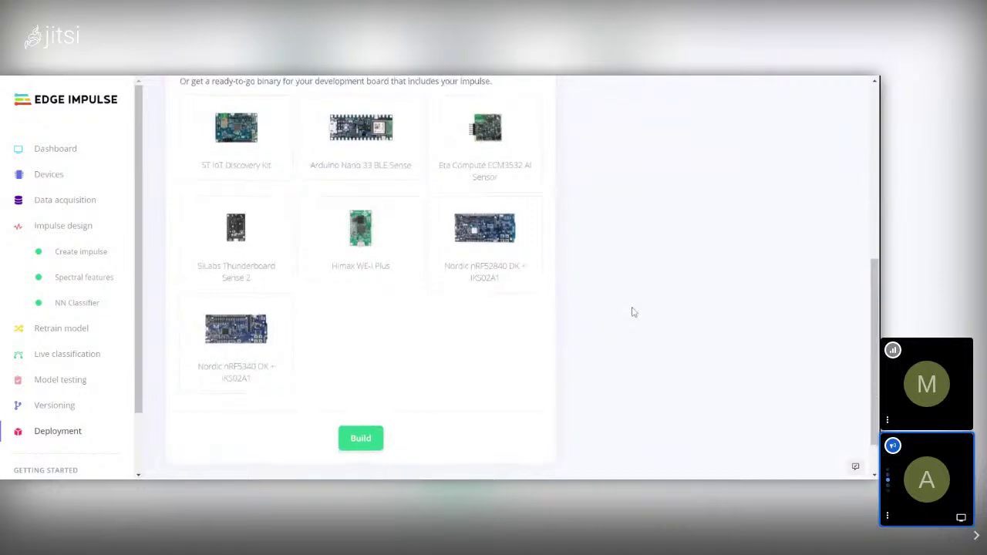
scroll(633, 311, up, 1)
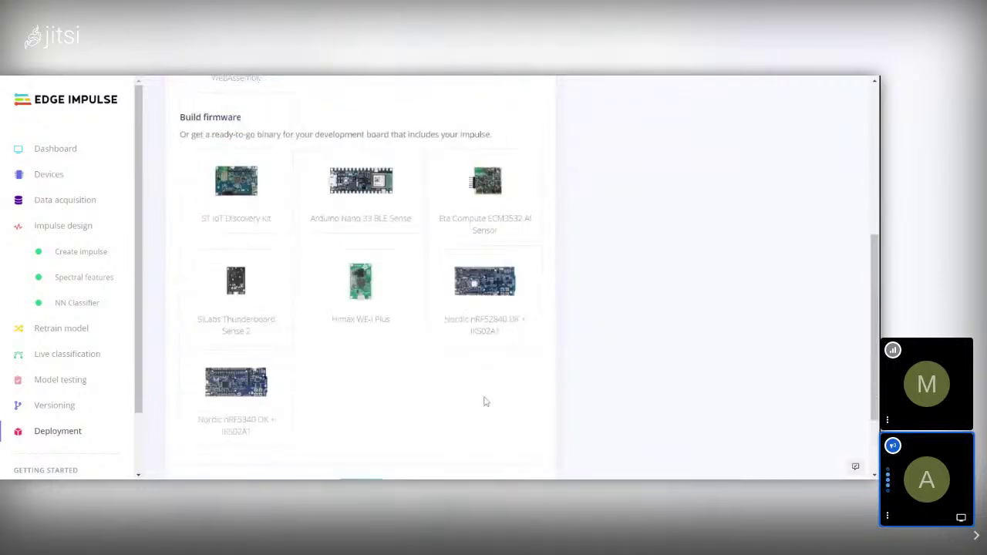
scroll(485, 402, up, 3)
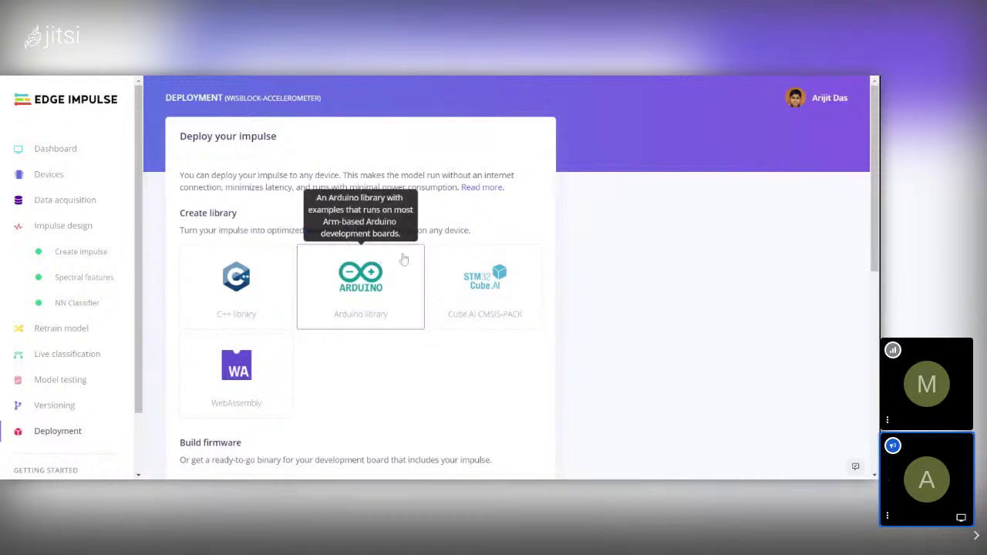
Choose the Arduino library as the deployment target and analyze the available optimizations for the NN Classifier.
click(395, 289)
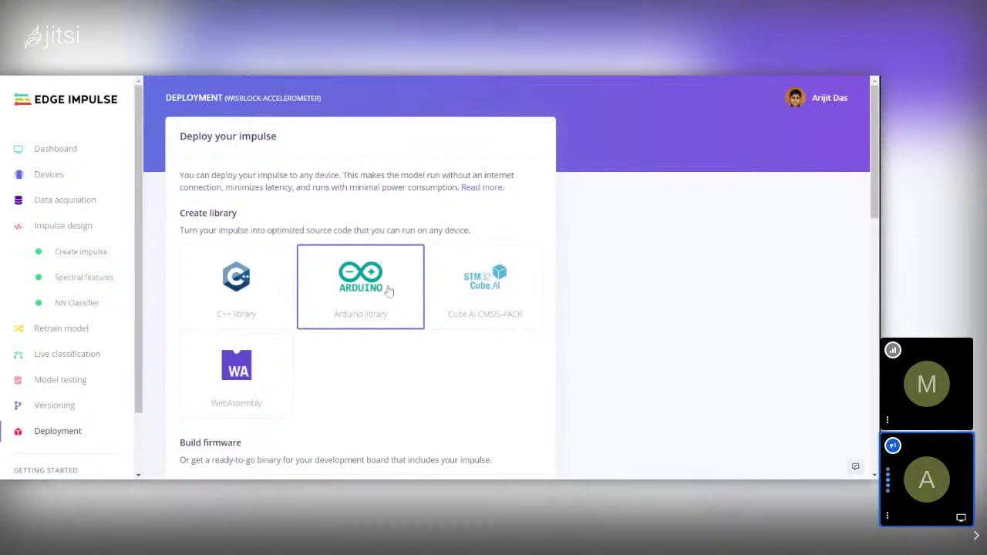
scroll(377, 301, down, 5)
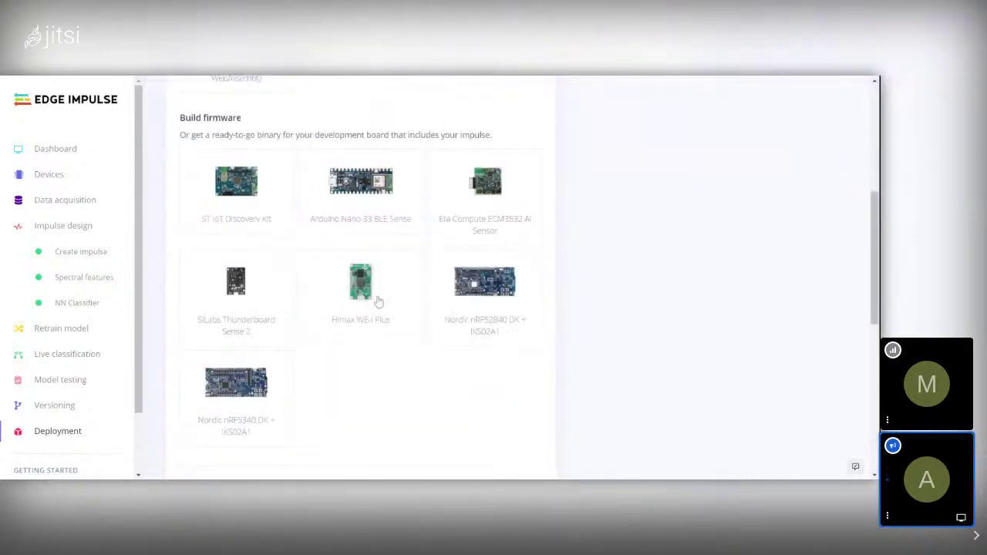
scroll(378, 301, down, 5)
scroll(378, 301, down, 1)
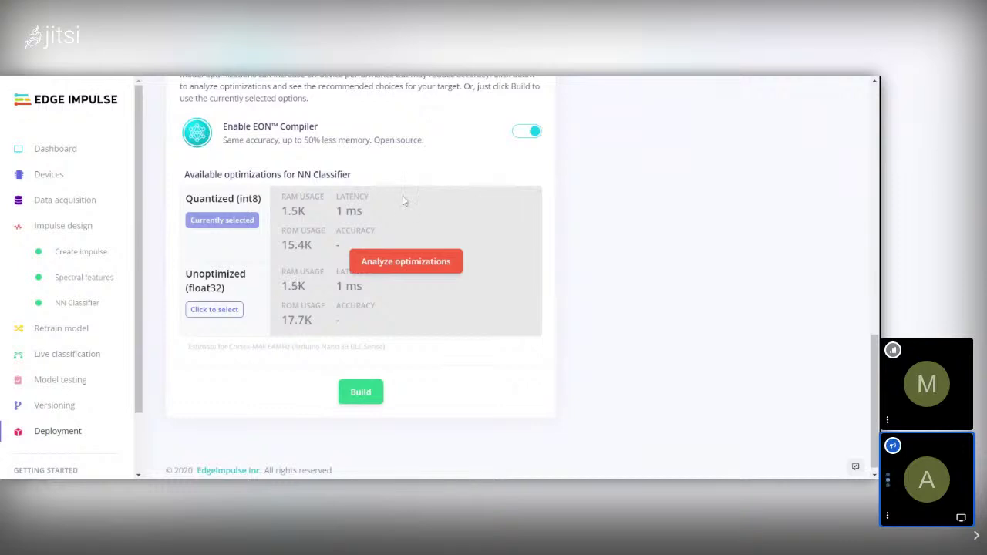
click(391, 262)
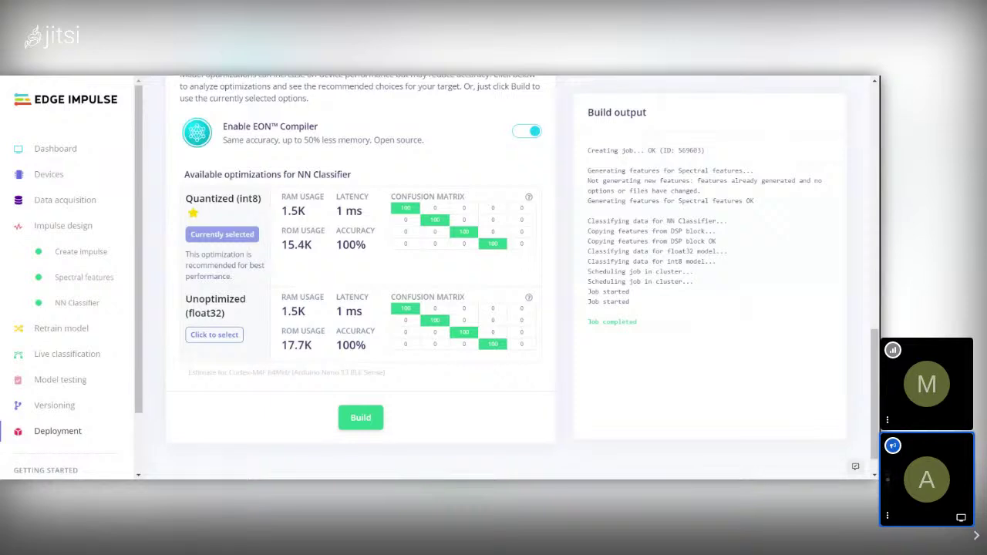
Examine the RAM usage of the quantized and unoptimized models and the note on which target board the estimates apply to.
scroll(411, 149, down, 1)
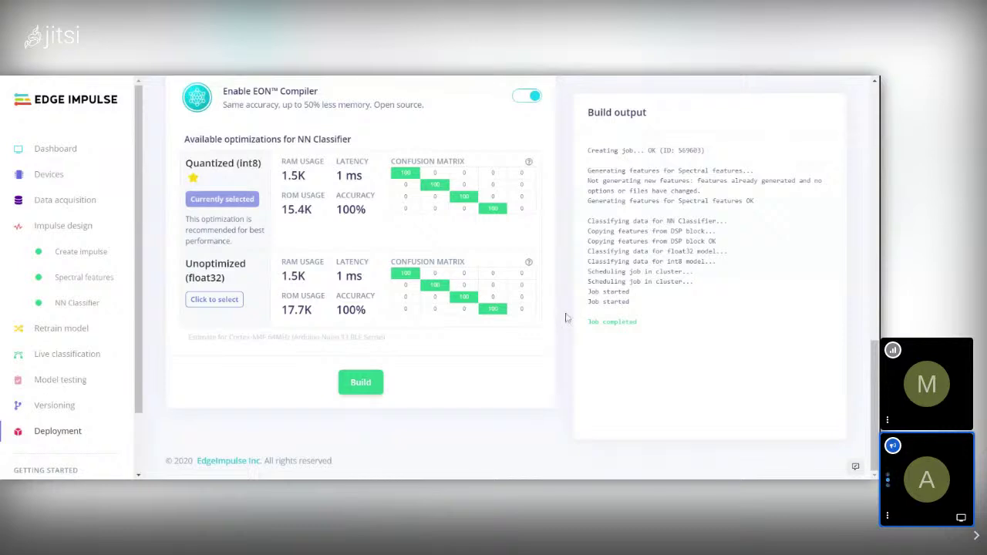
double_click(293, 175)
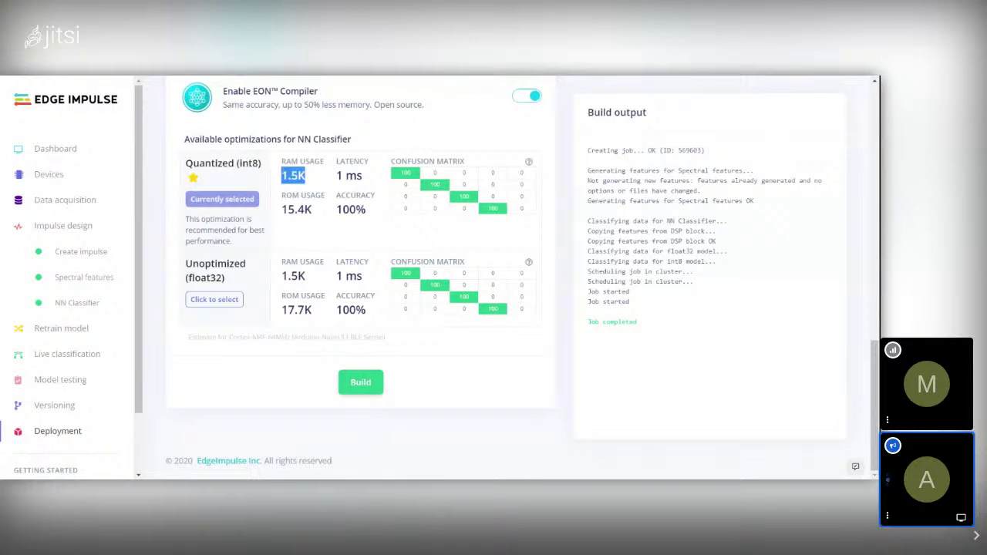
click(293, 175)
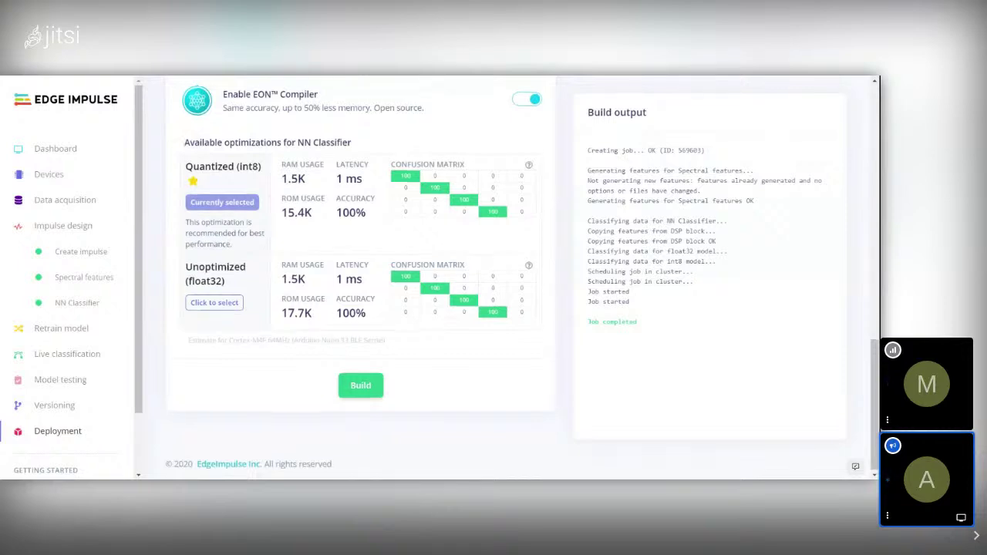
scroll(326, 280, up, 1)
scroll(326, 280, down, 1)
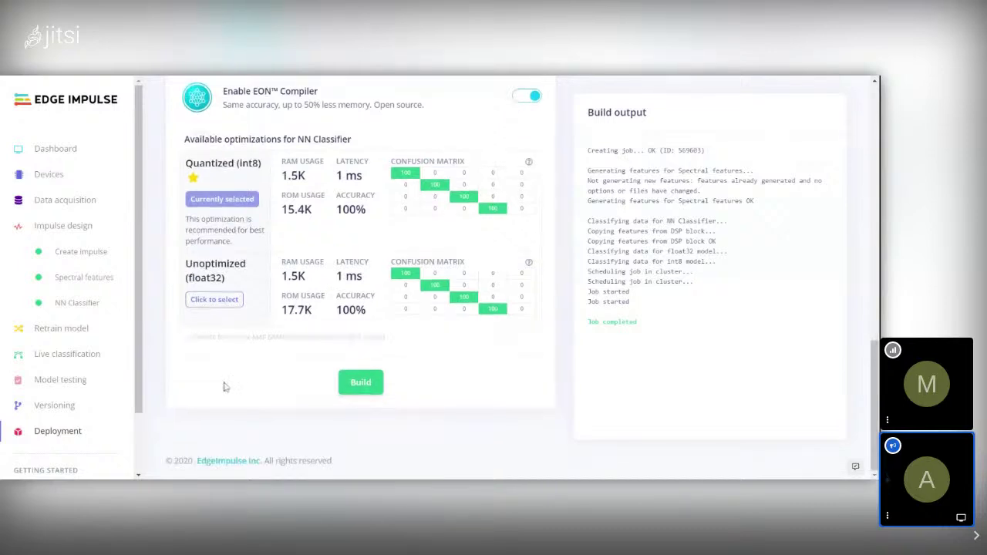
scroll(224, 387, up, 3)
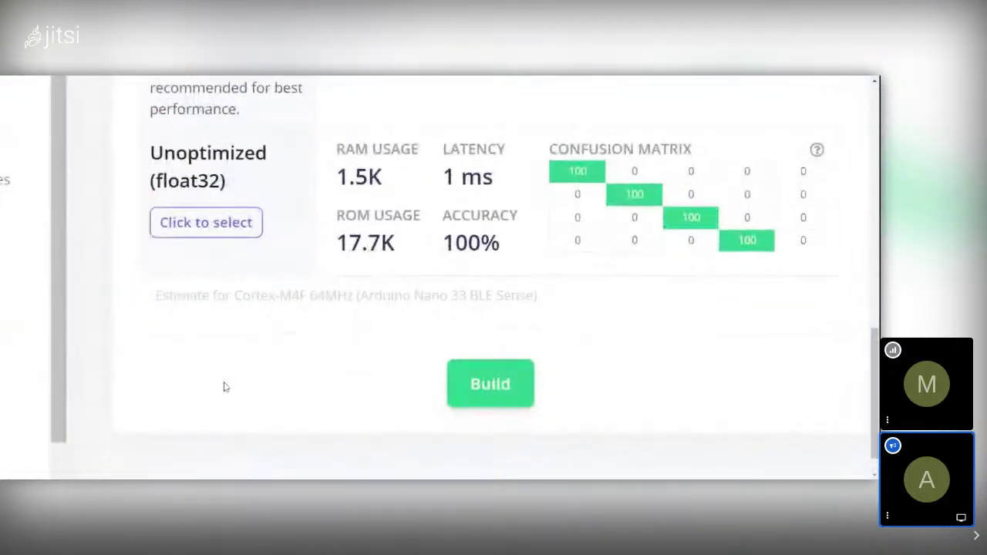
scroll(223, 387, up, 1)
scroll(198, 269, up, 1)
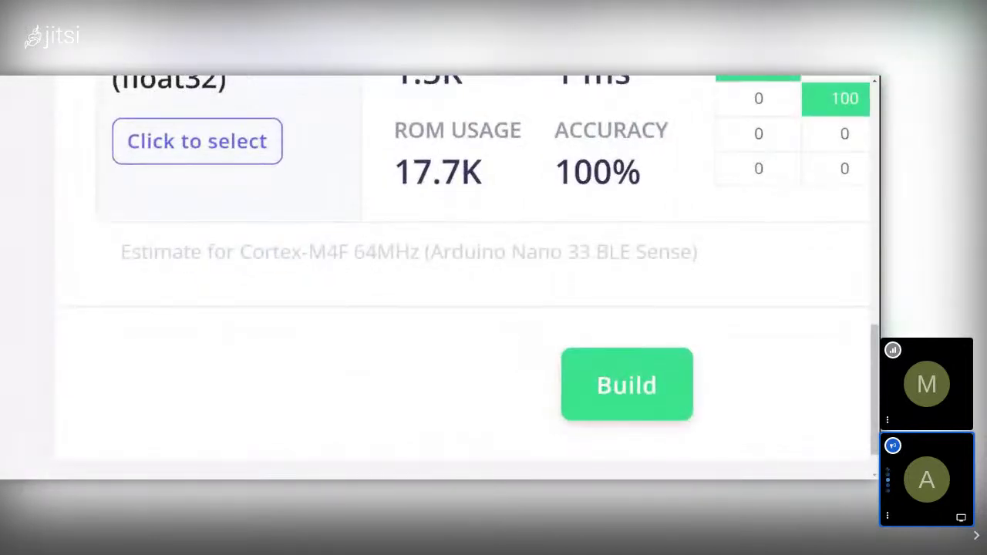
drag(120, 251, 711, 268)
click(711, 268)
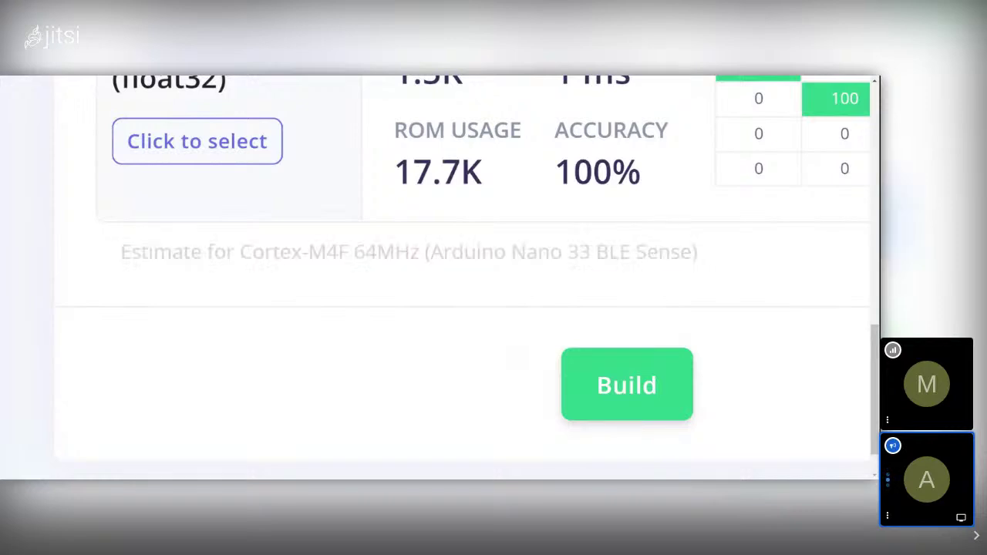
double_click(711, 268)
click(711, 268)
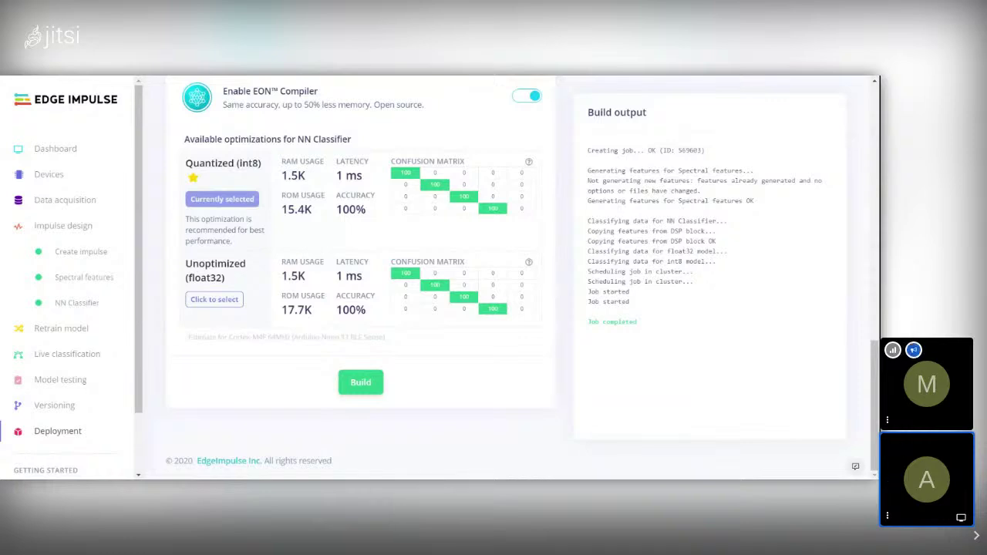
Build the Arduino library with the EON Compiler enabled and the Quantized (int8) optimization selected.
scroll(509, 277, up, 1)
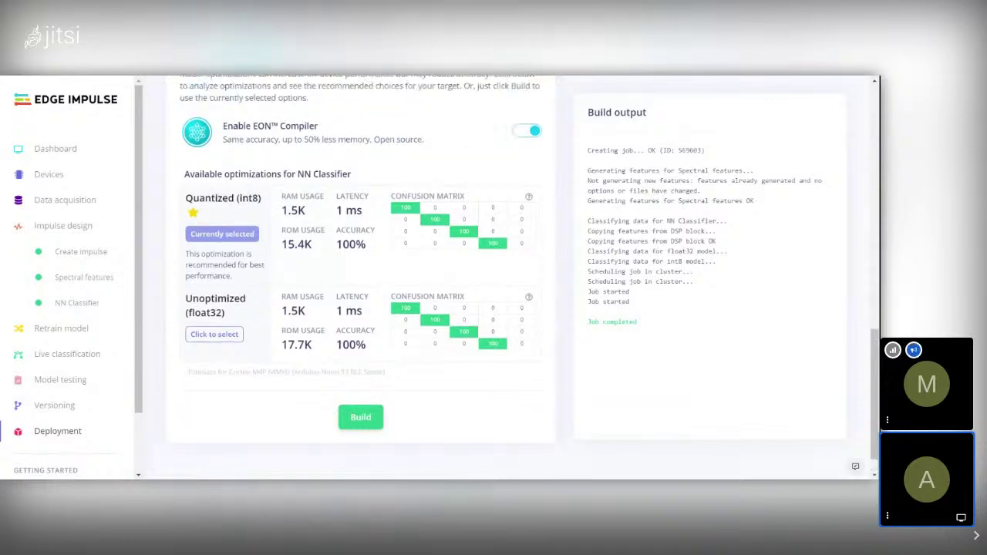
scroll(357, 396, down, 1)
scroll(324, 108, up, 1)
scroll(345, 132, down, 1)
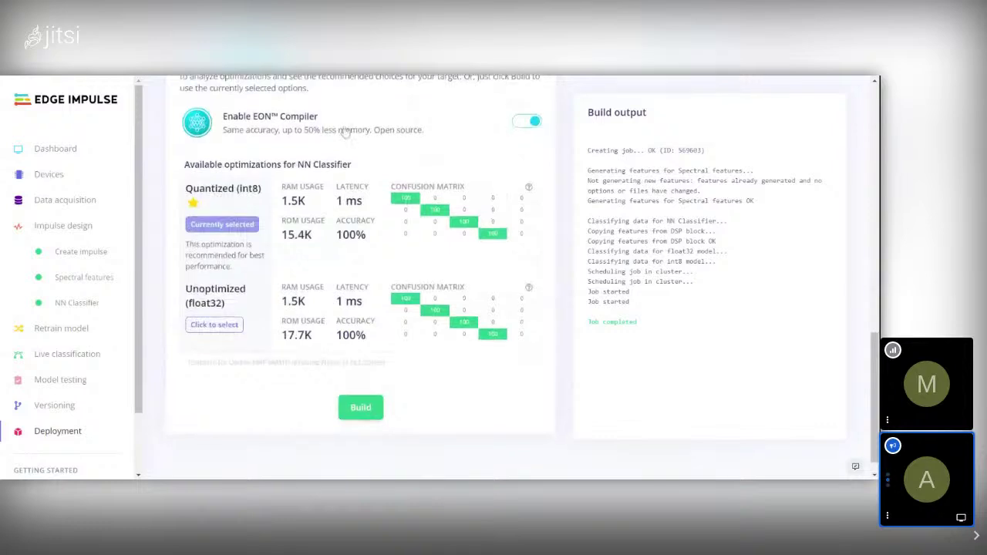
scroll(345, 132, down, 1)
click(369, 383)
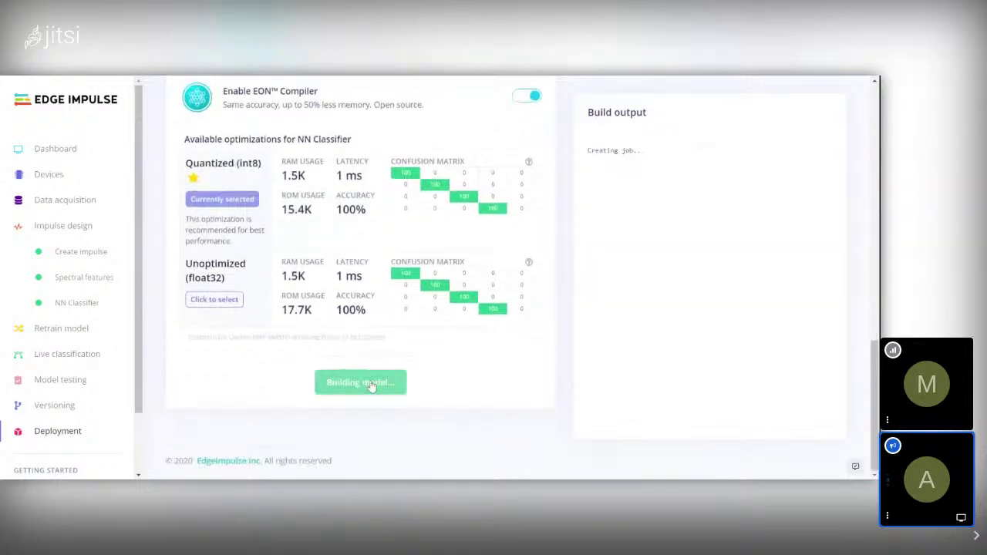